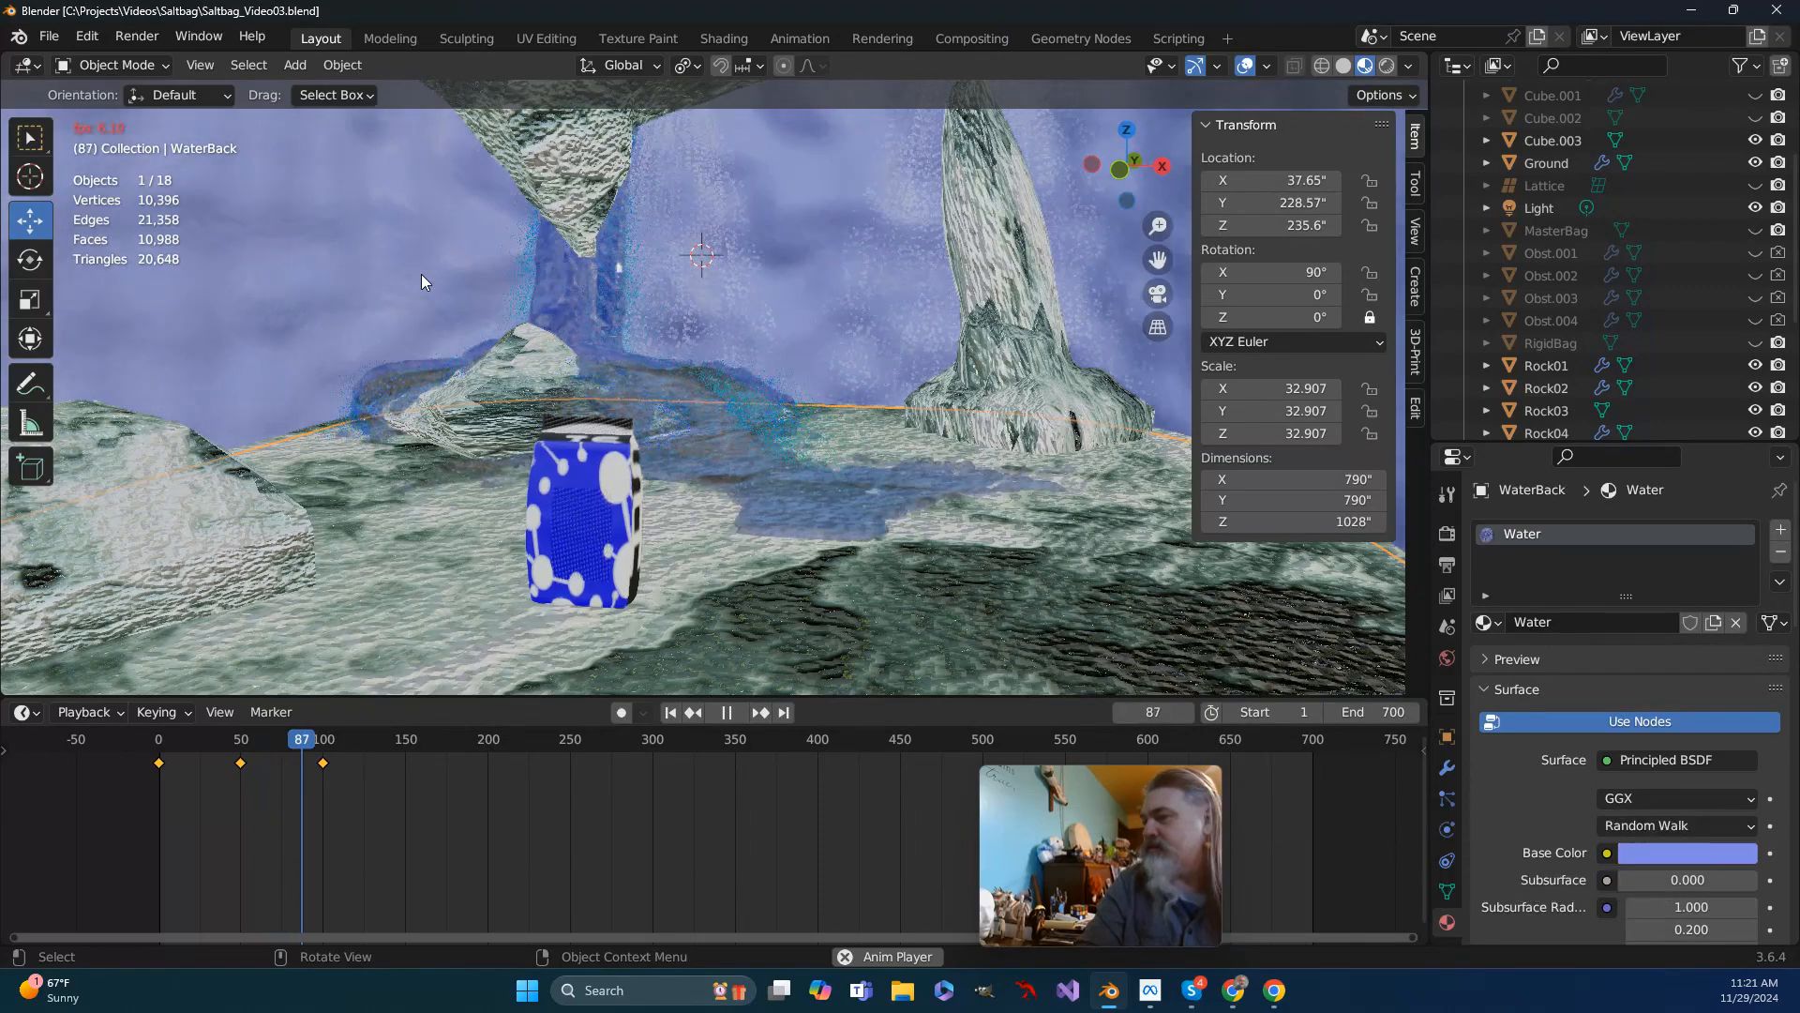
Step: Stop the playback and try to scale all the WaterBack keyframes about frame 112
left_click(727, 714)
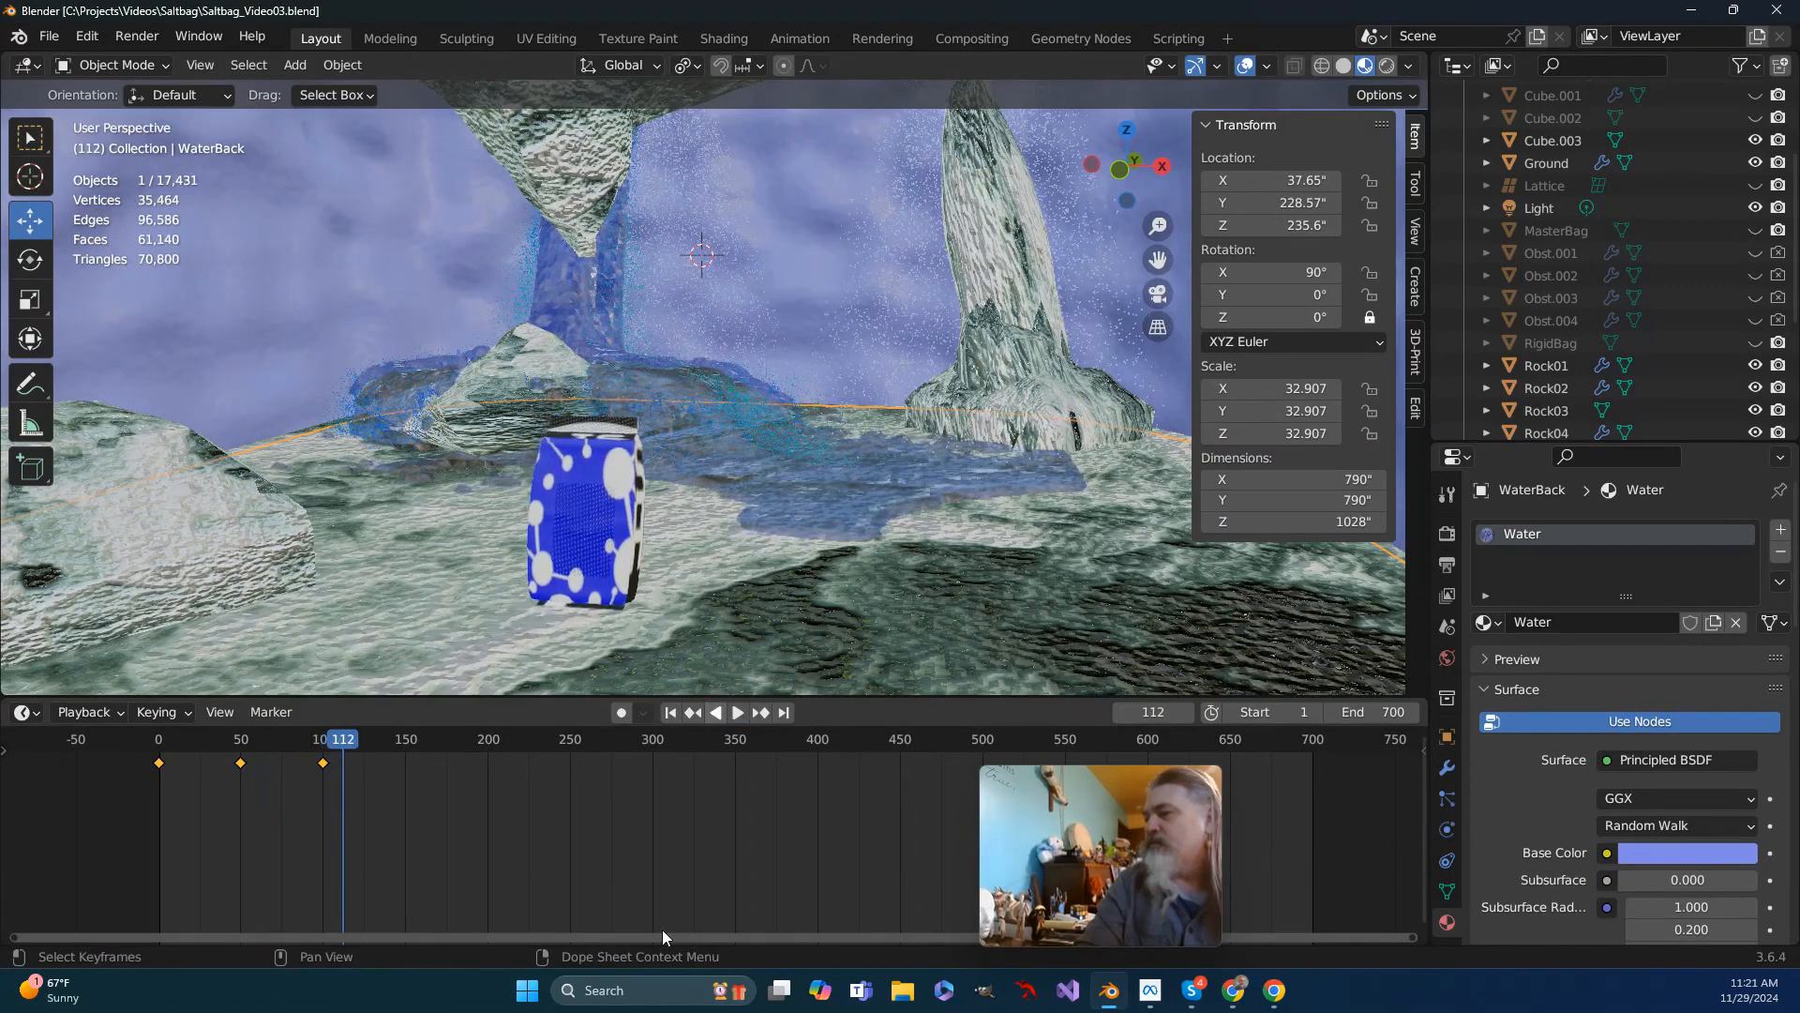
left_click_drag(677, 830, 114, 745)
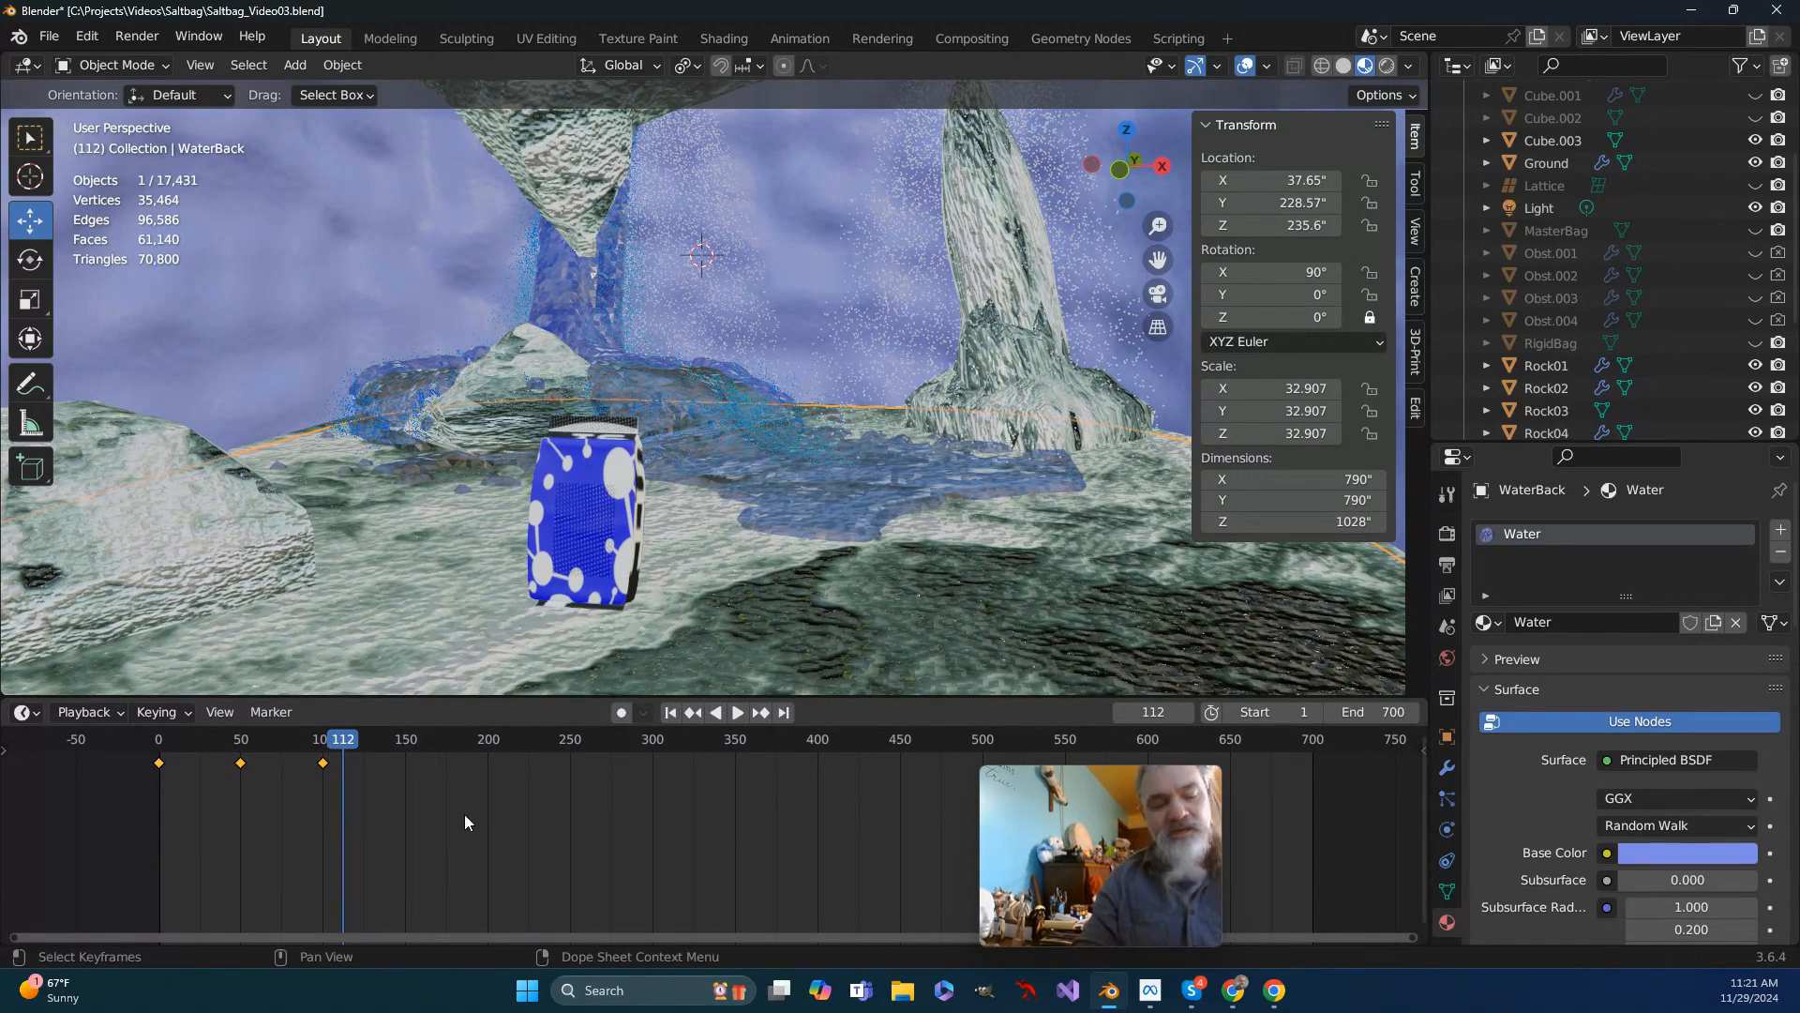
key("s")
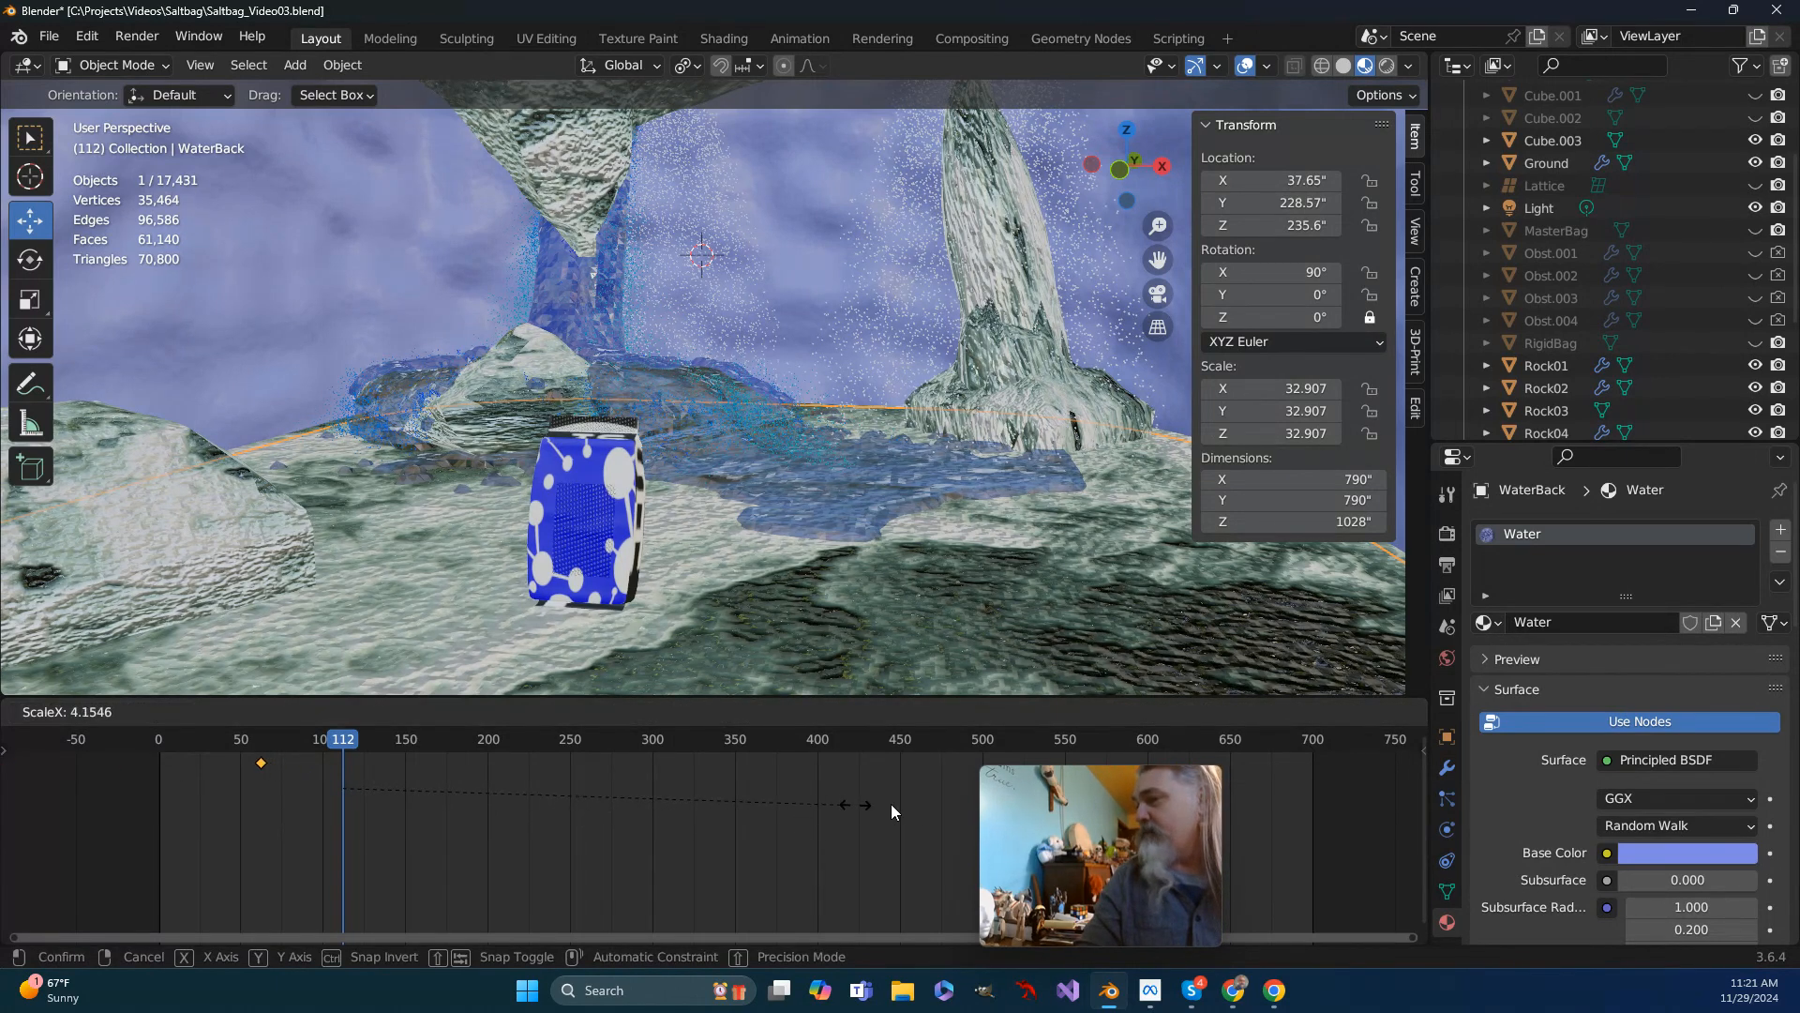
left_click(964, 801)
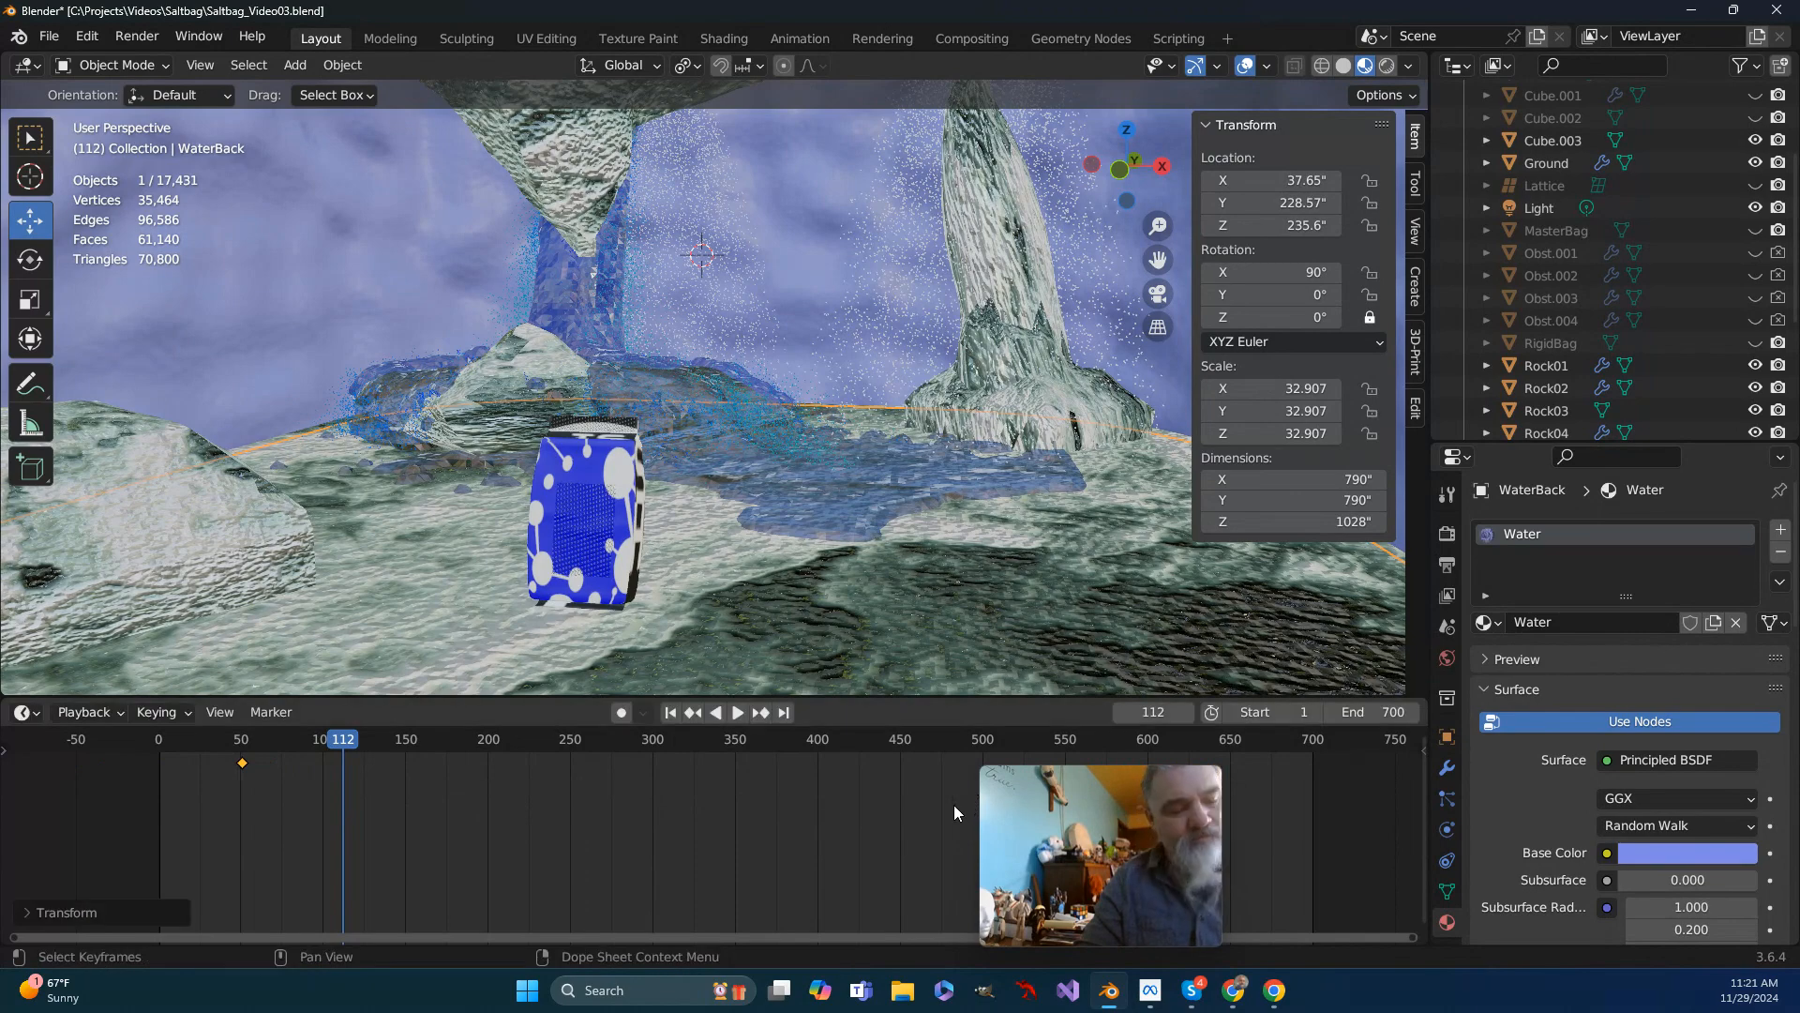
key("ctrl+z")
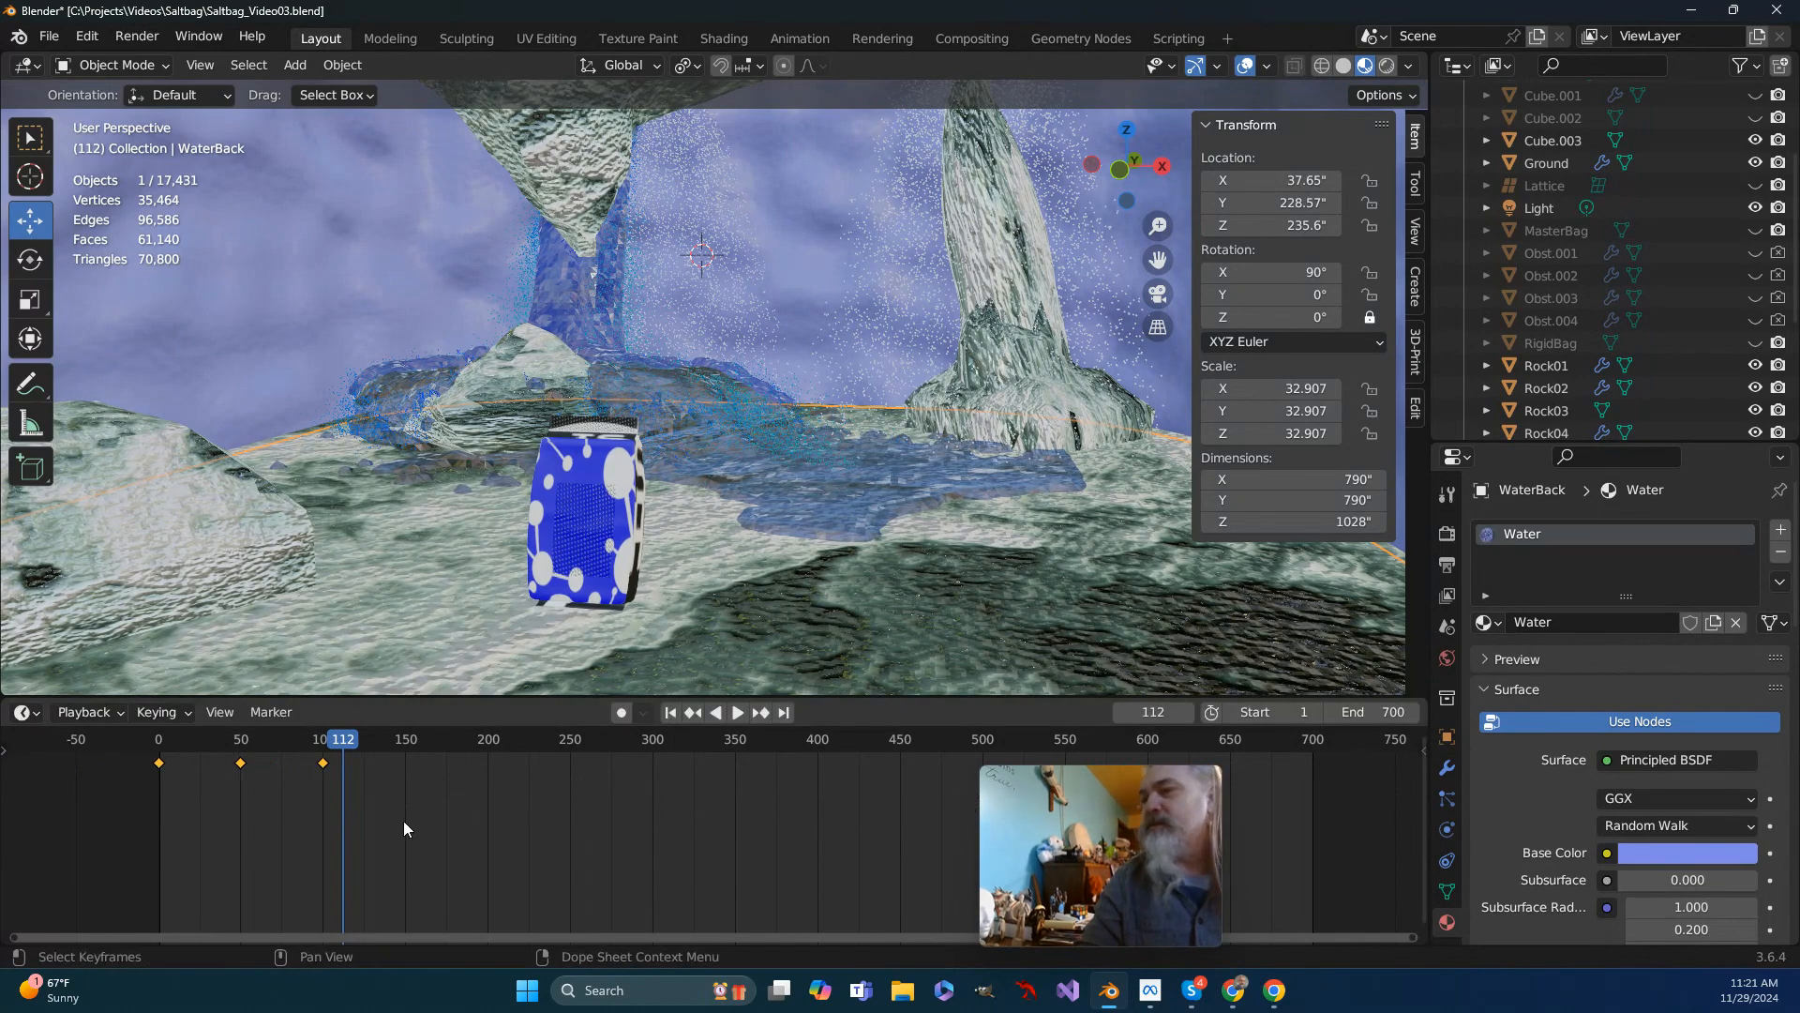
Step: Scale all the WaterBack keyframes about frame 0 so the last one lands on frame 700
left_click(160, 740)
left_click_drag(26, 784, 464, 746)
key("s")
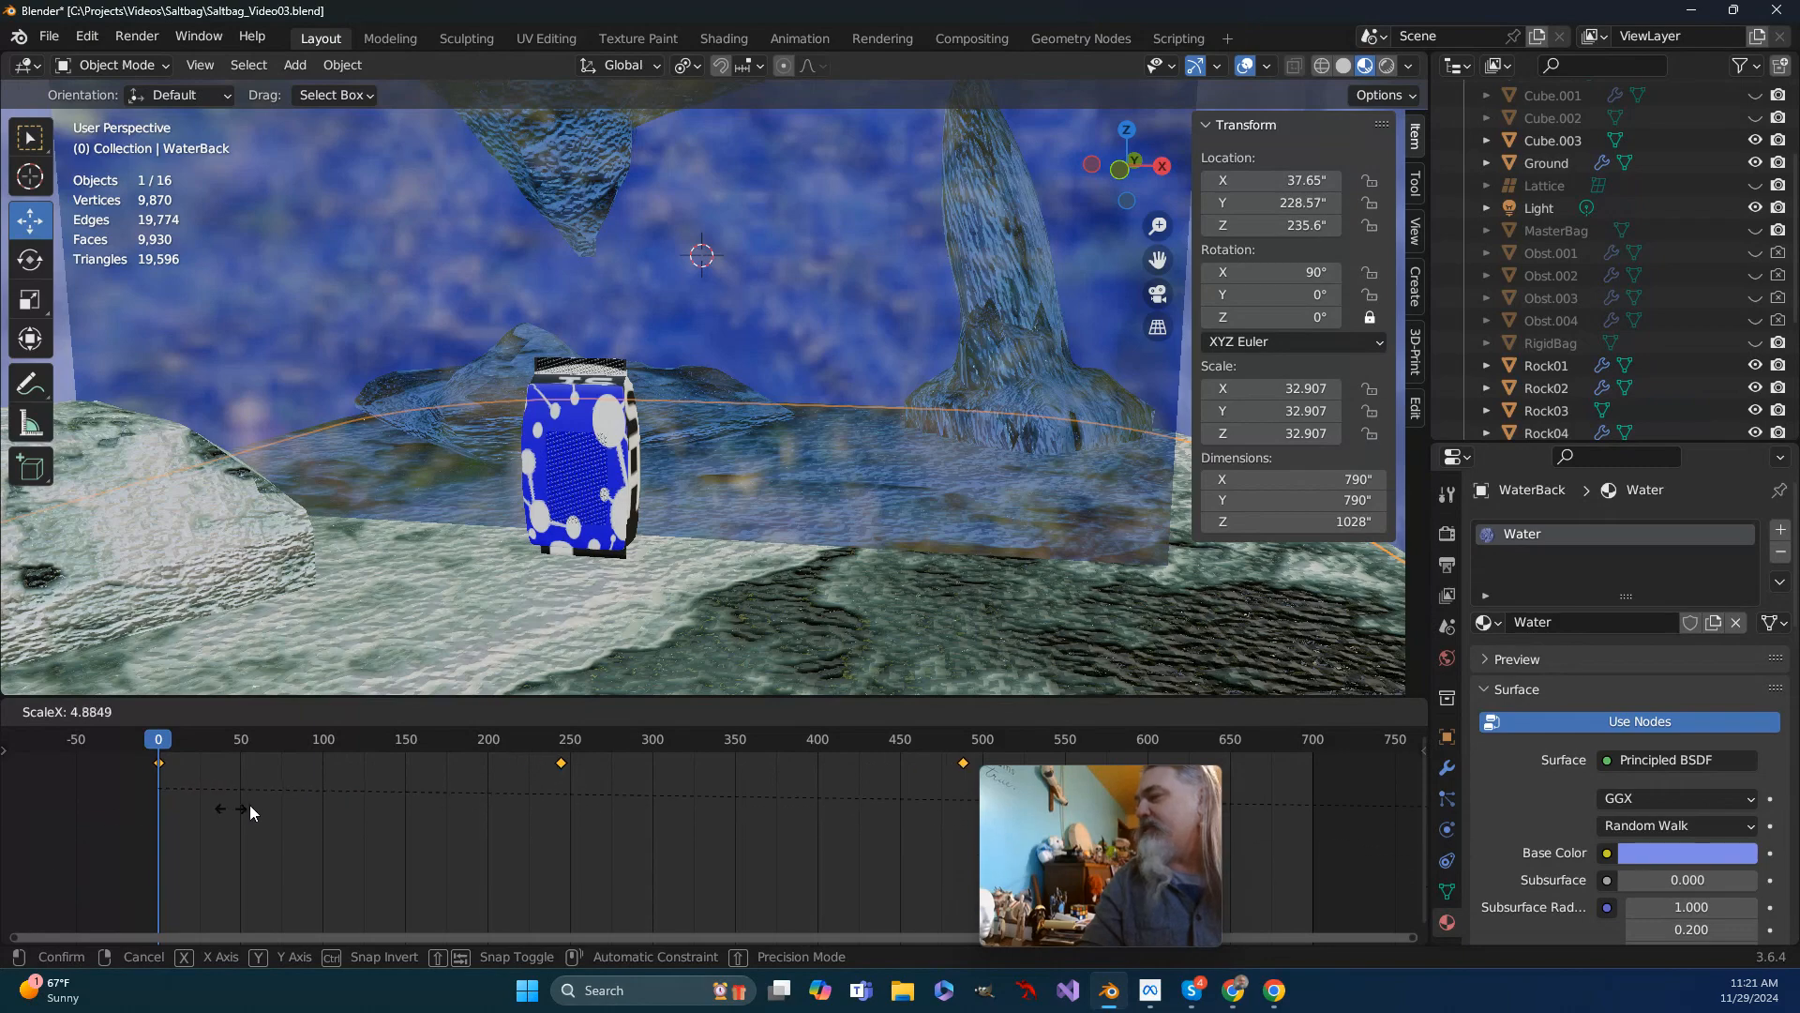
left_click(880, 816)
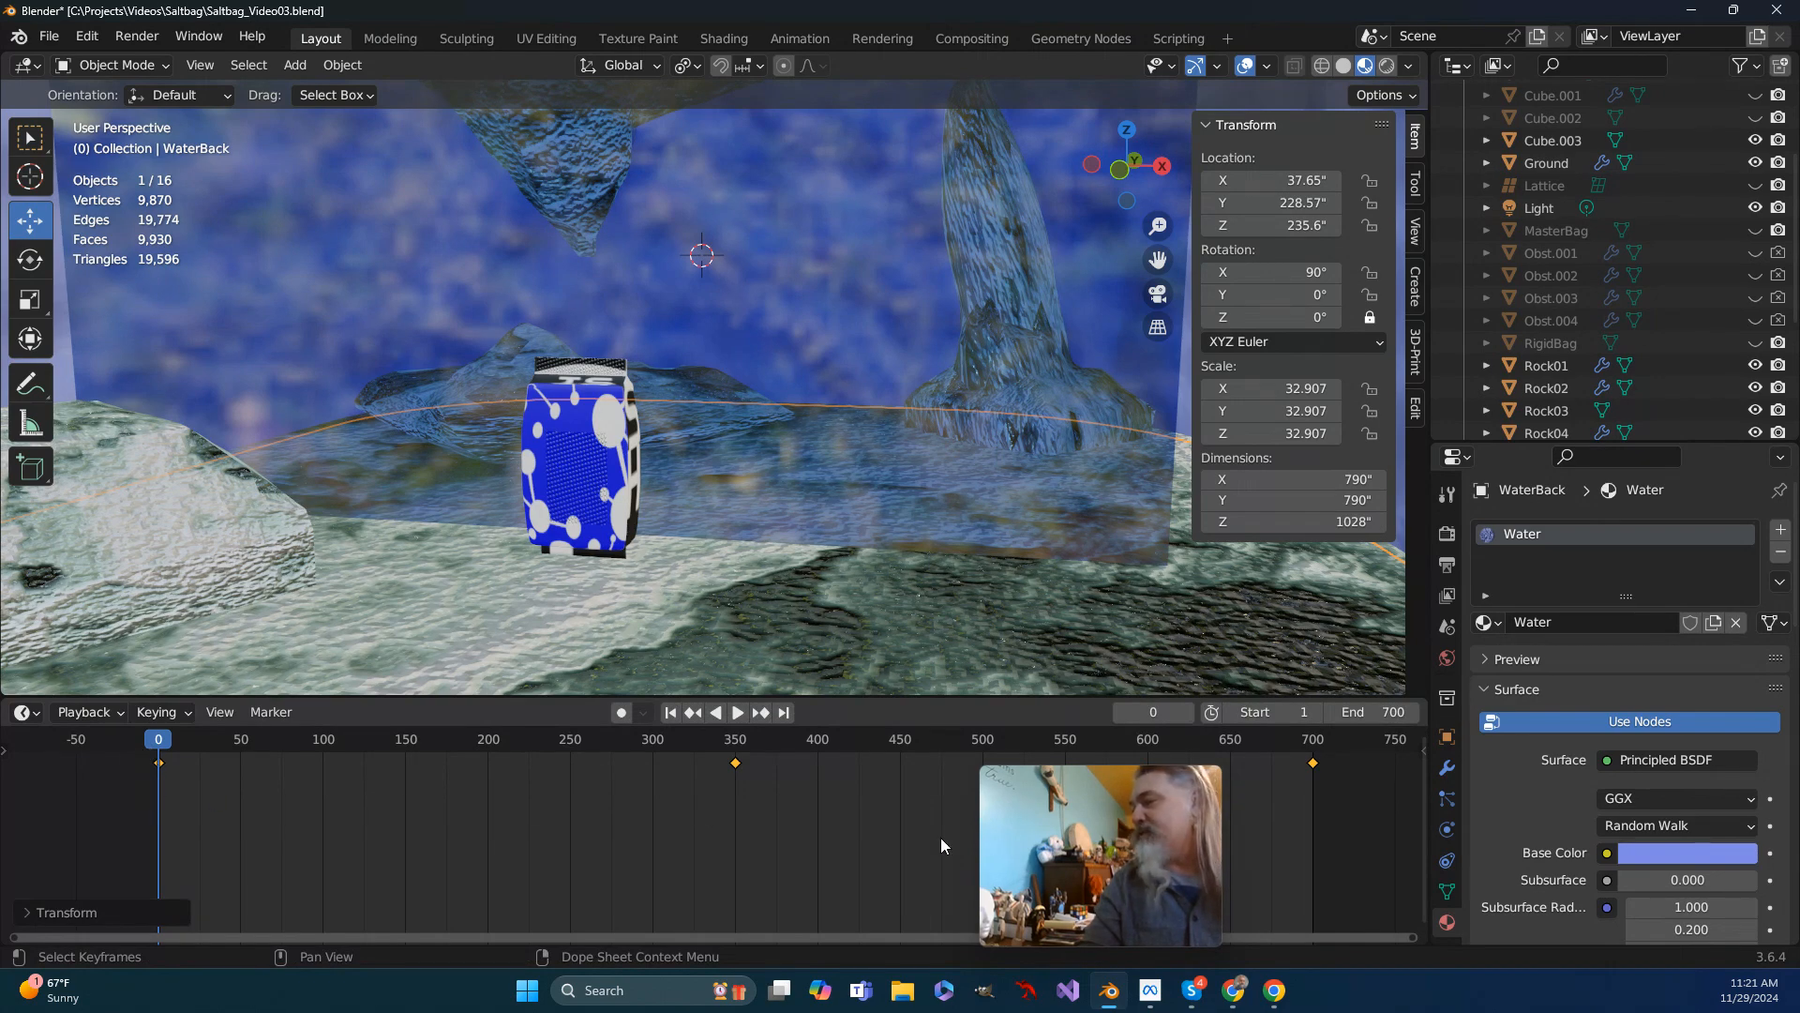
Step: Return the stopped animation to the first frame and delete the middle keyframe at frame 350
mouse_move(1205, 841)
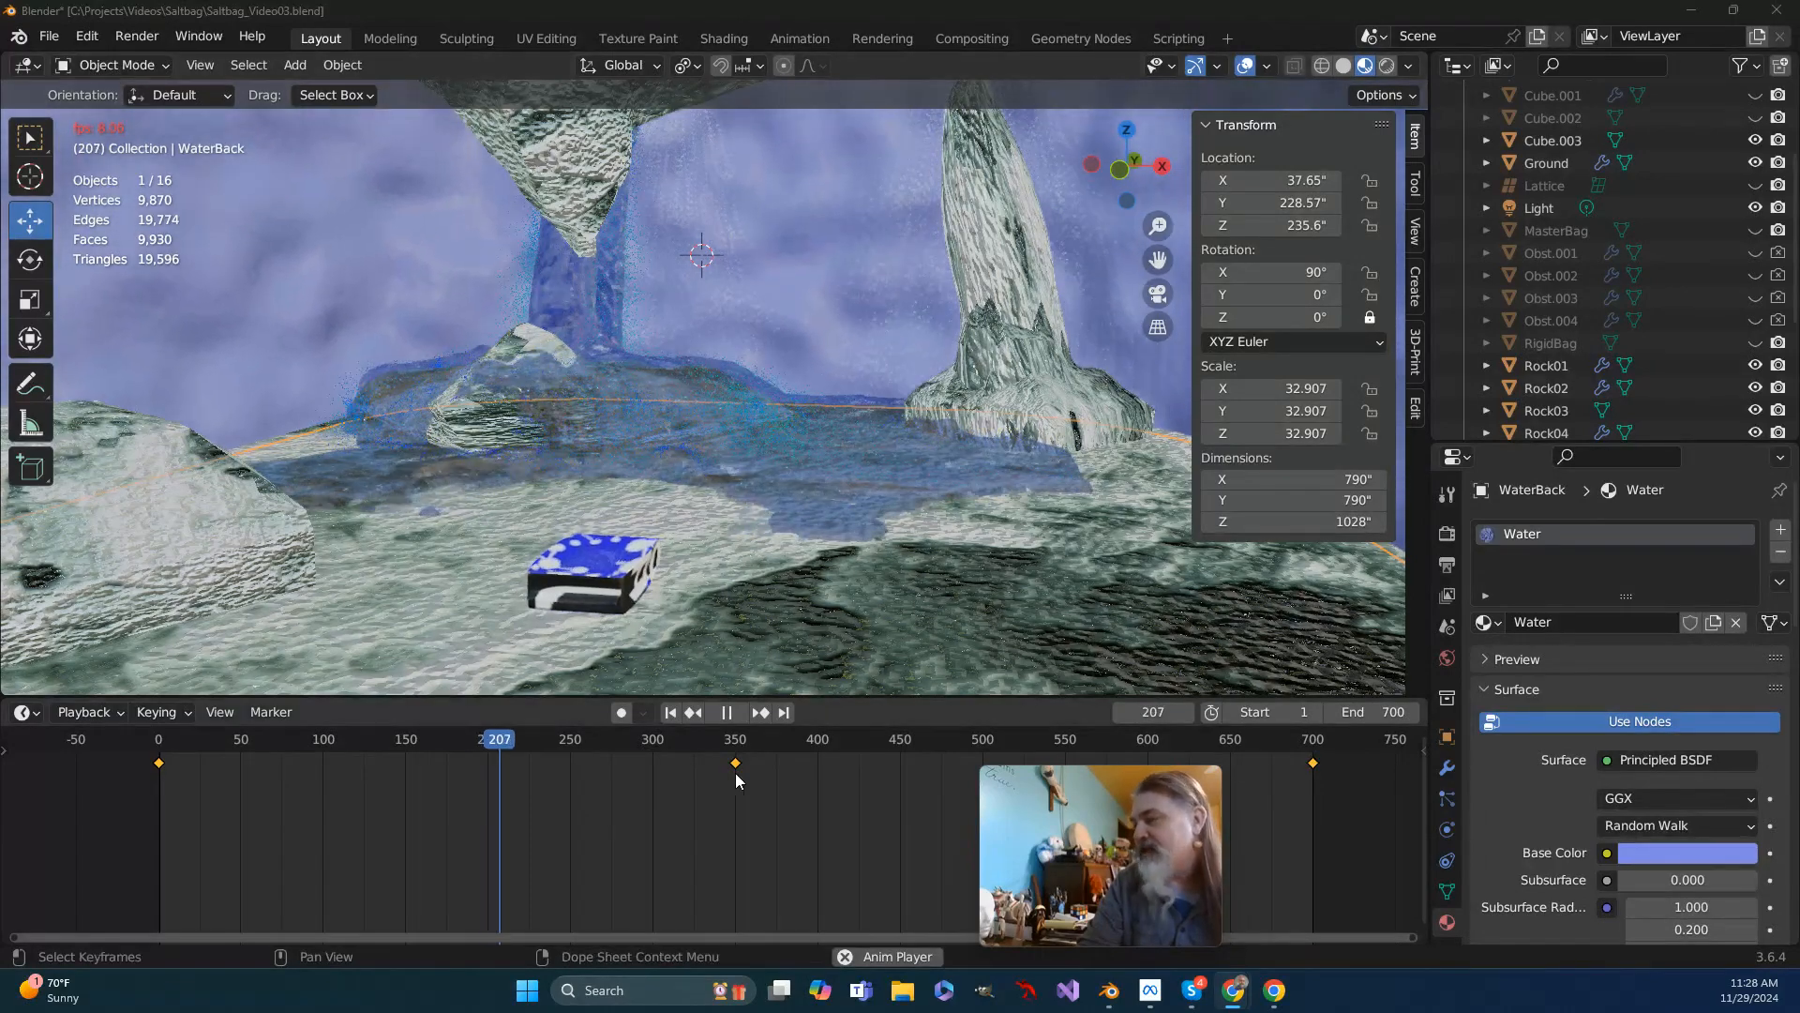
left_click(731, 716)
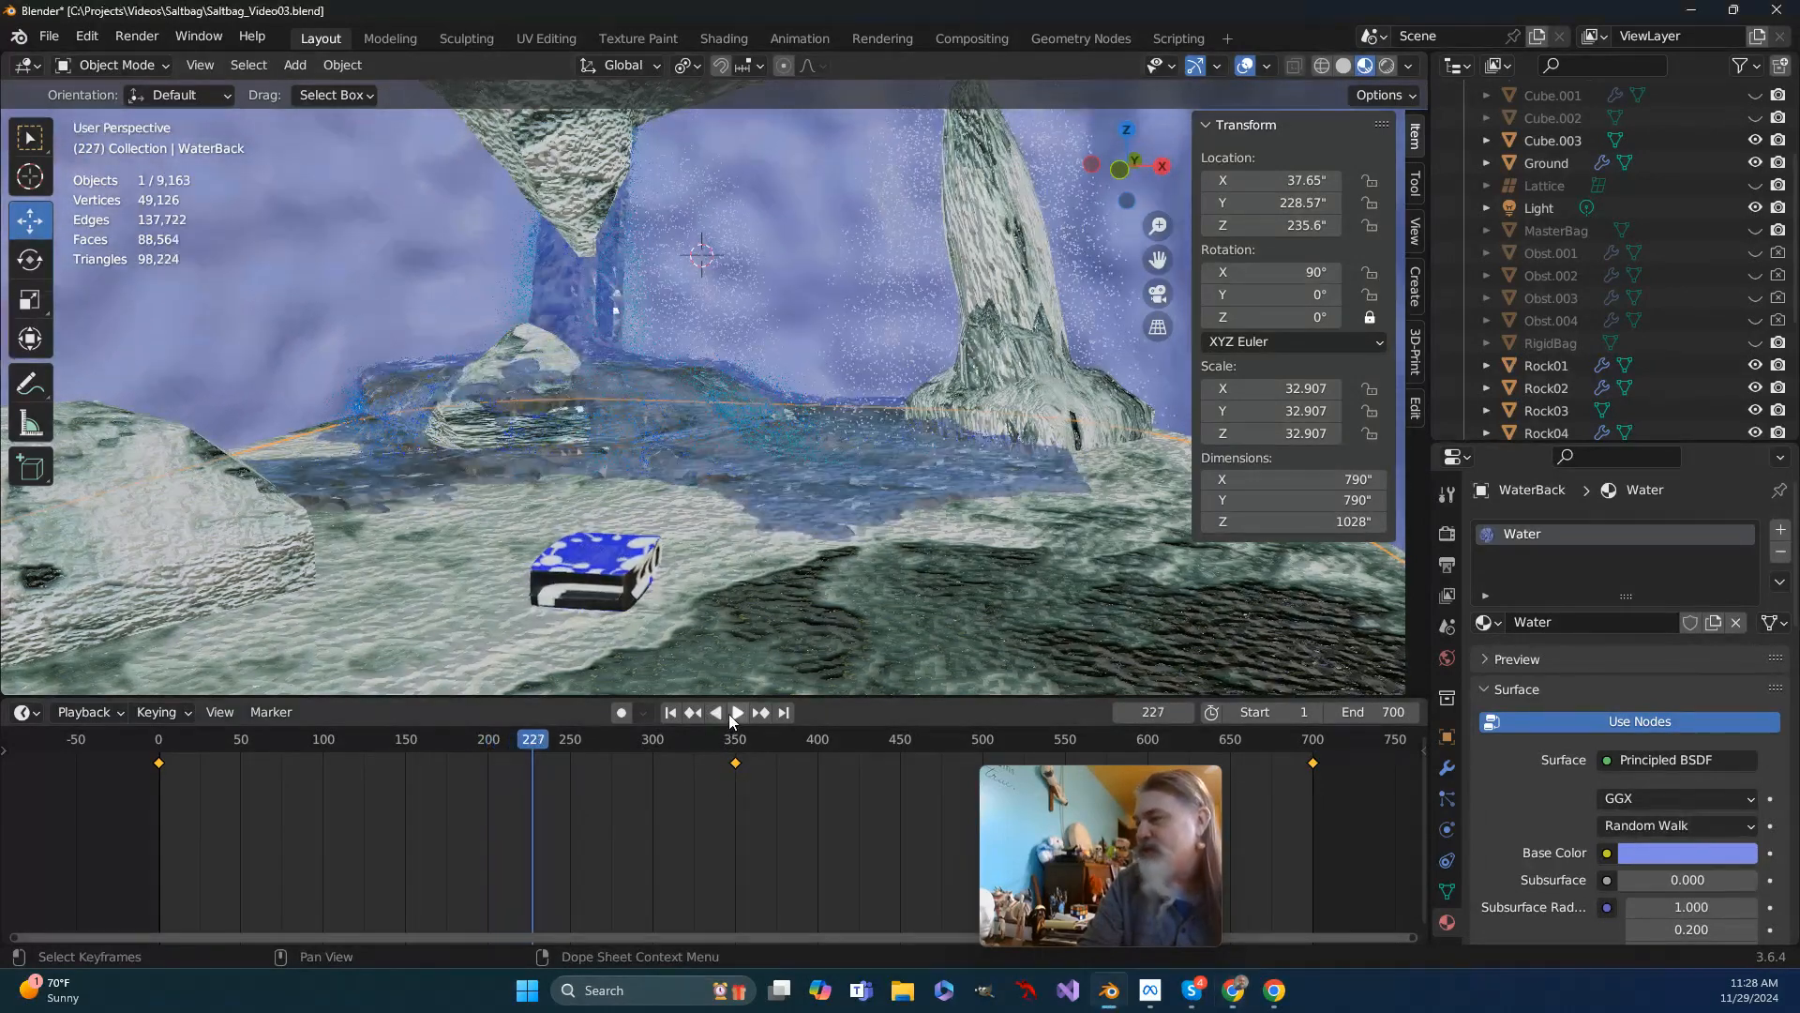
left_click(669, 715)
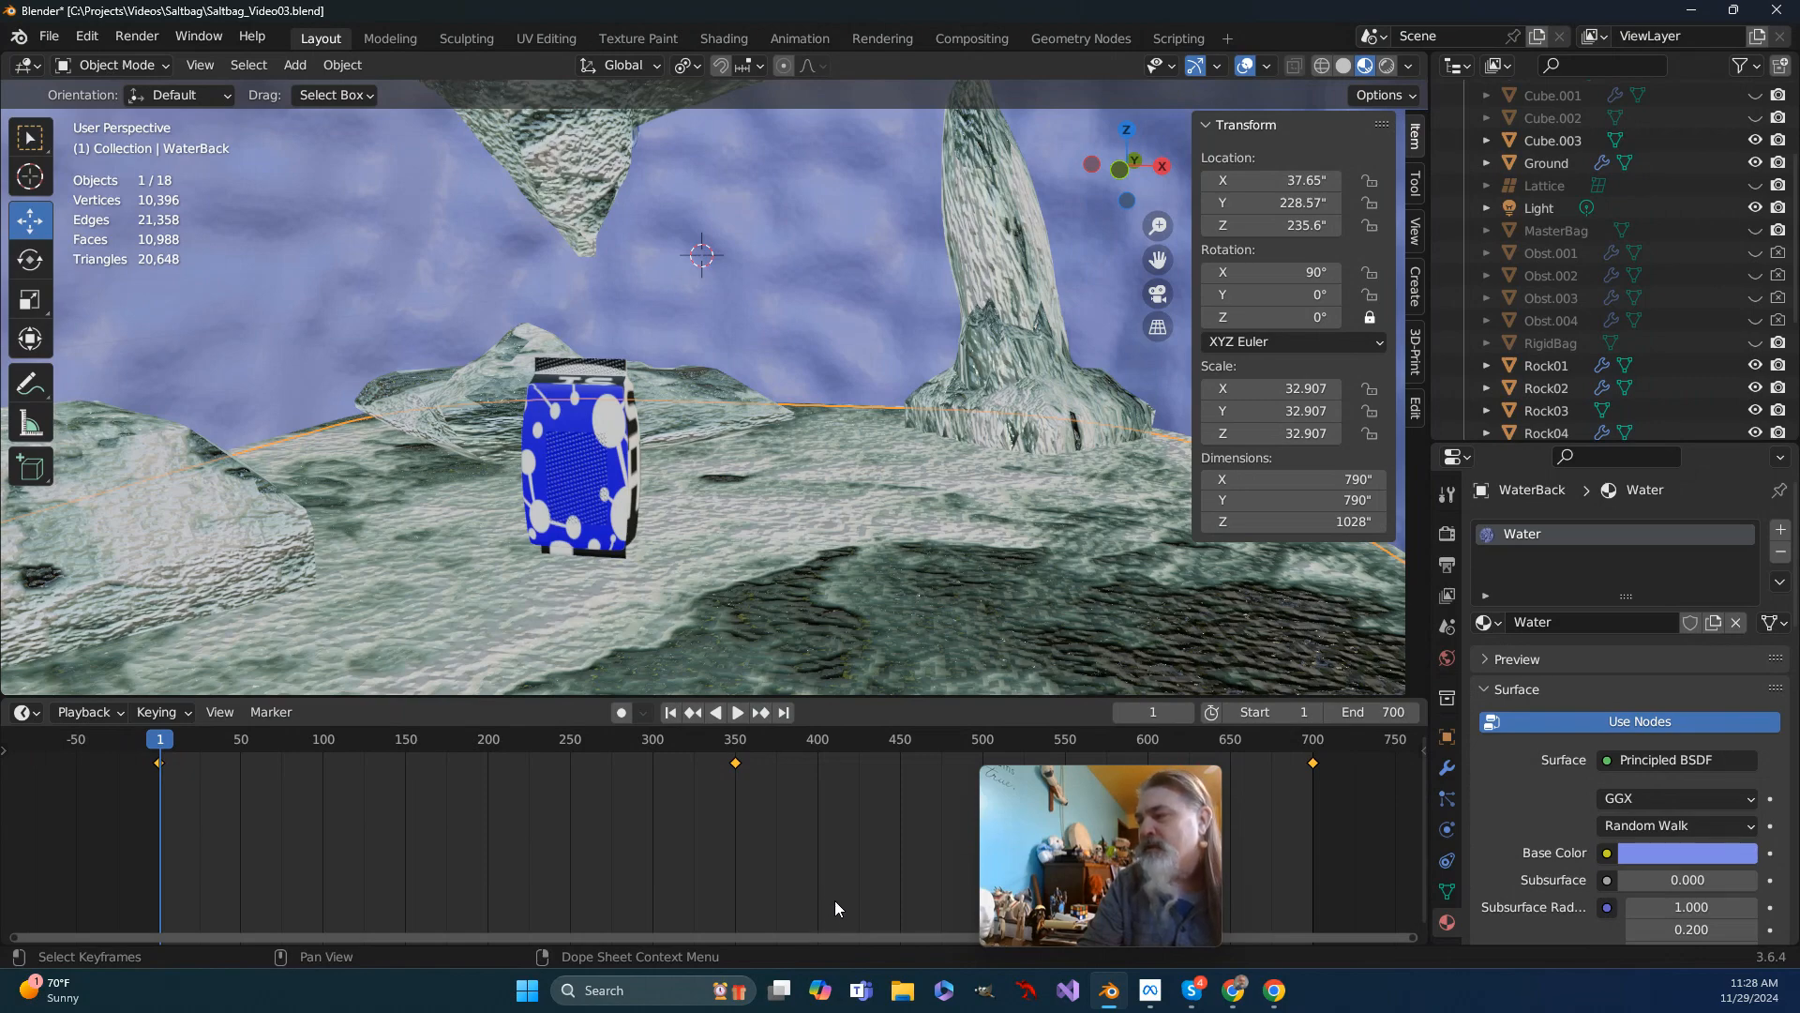
left_click_drag(813, 883, 663, 739)
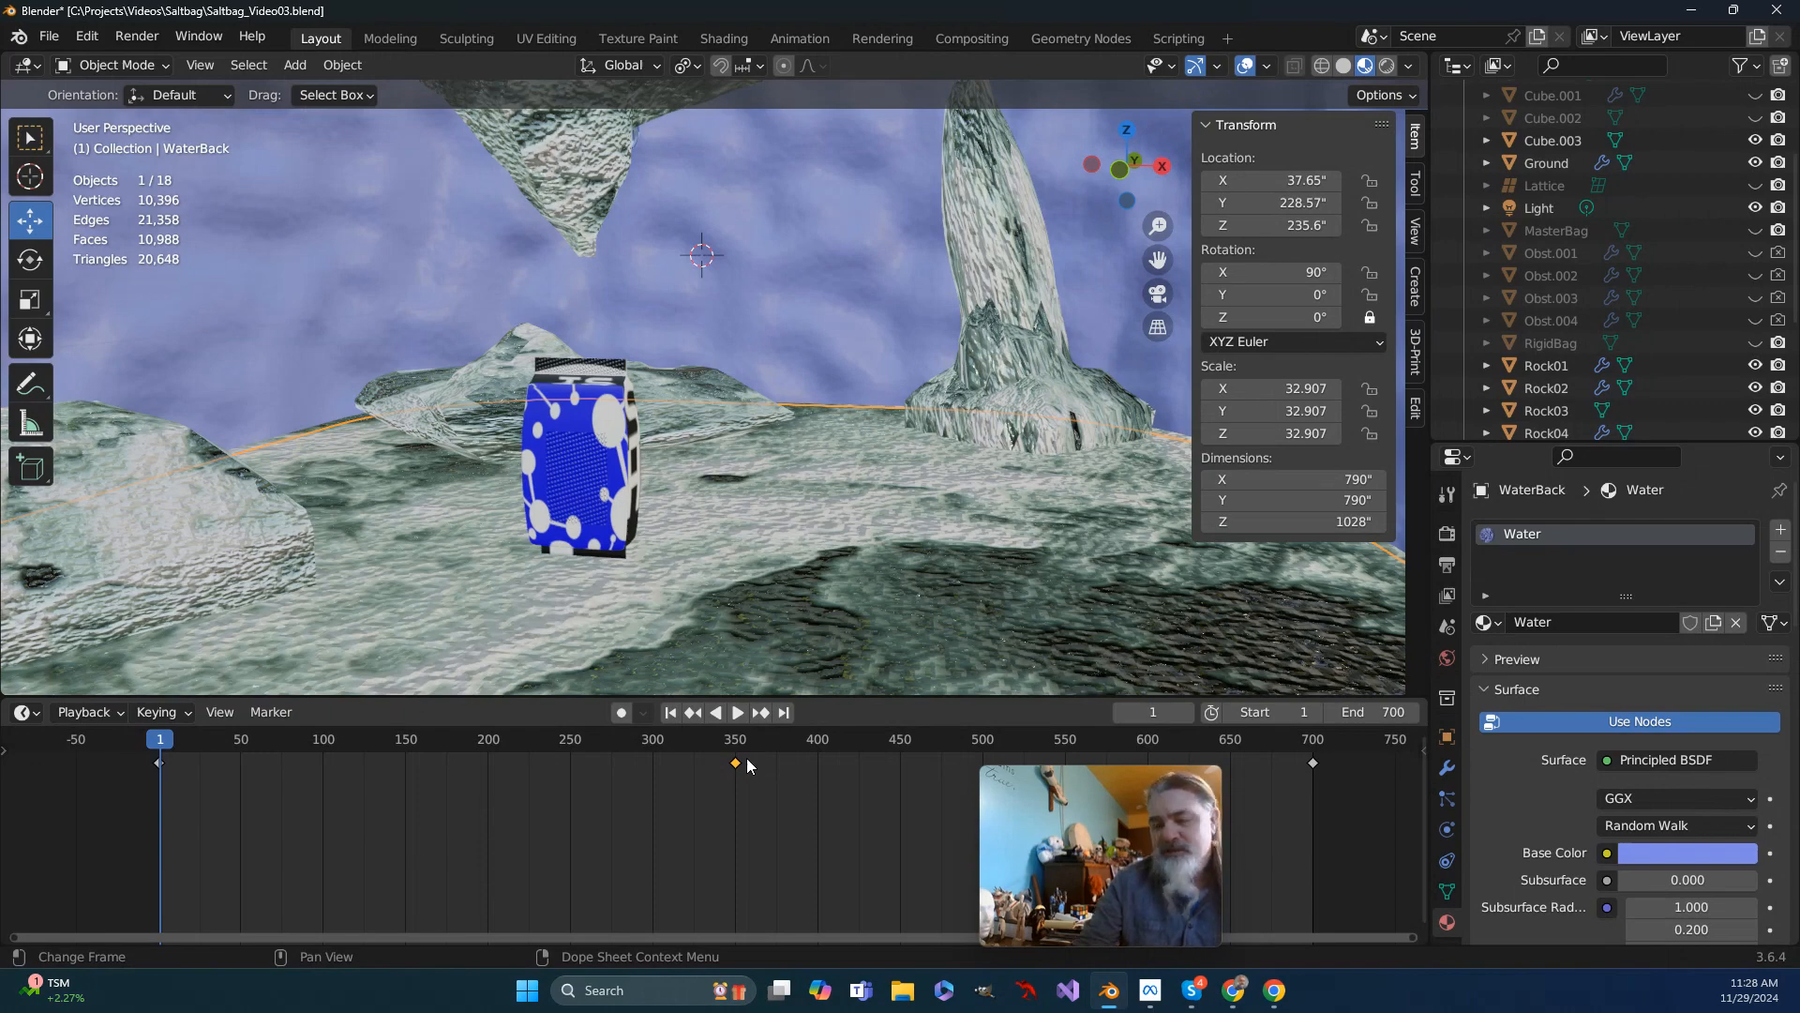
key("Delete")
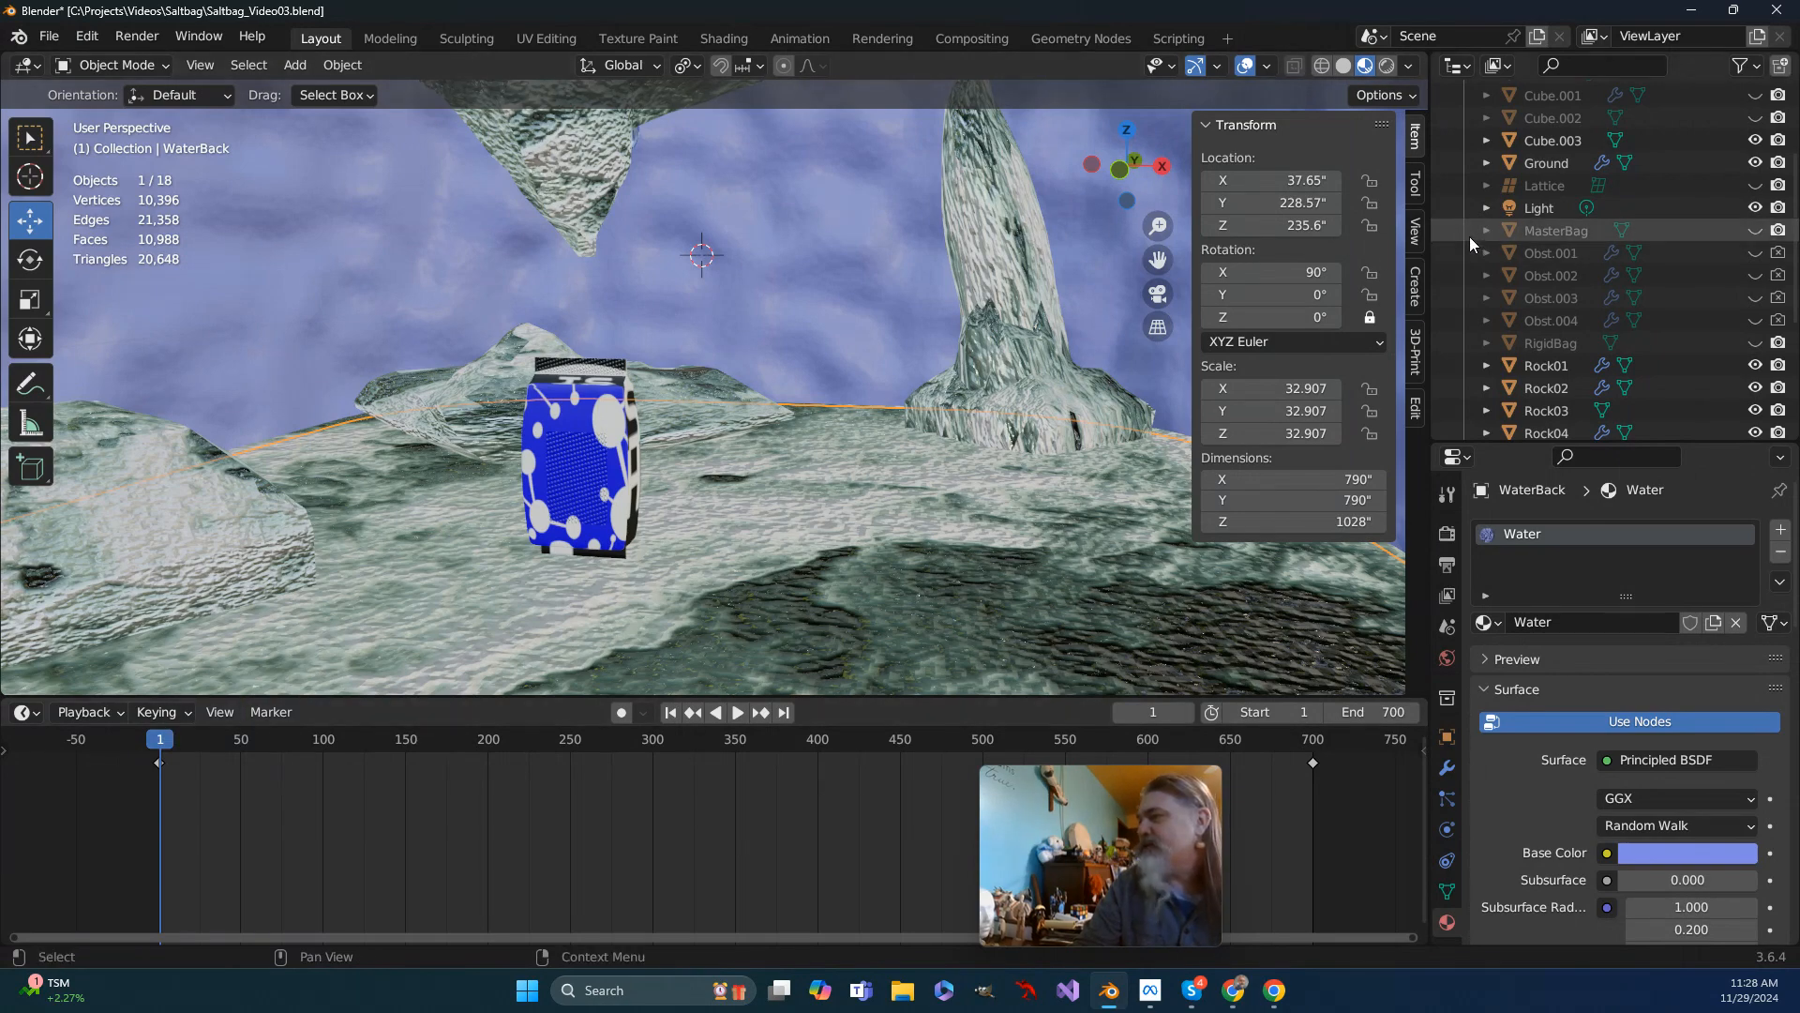
Step: Switch to the Shading workspace and turn the Outliner into a Timeline after widening its area
left_click(714, 41)
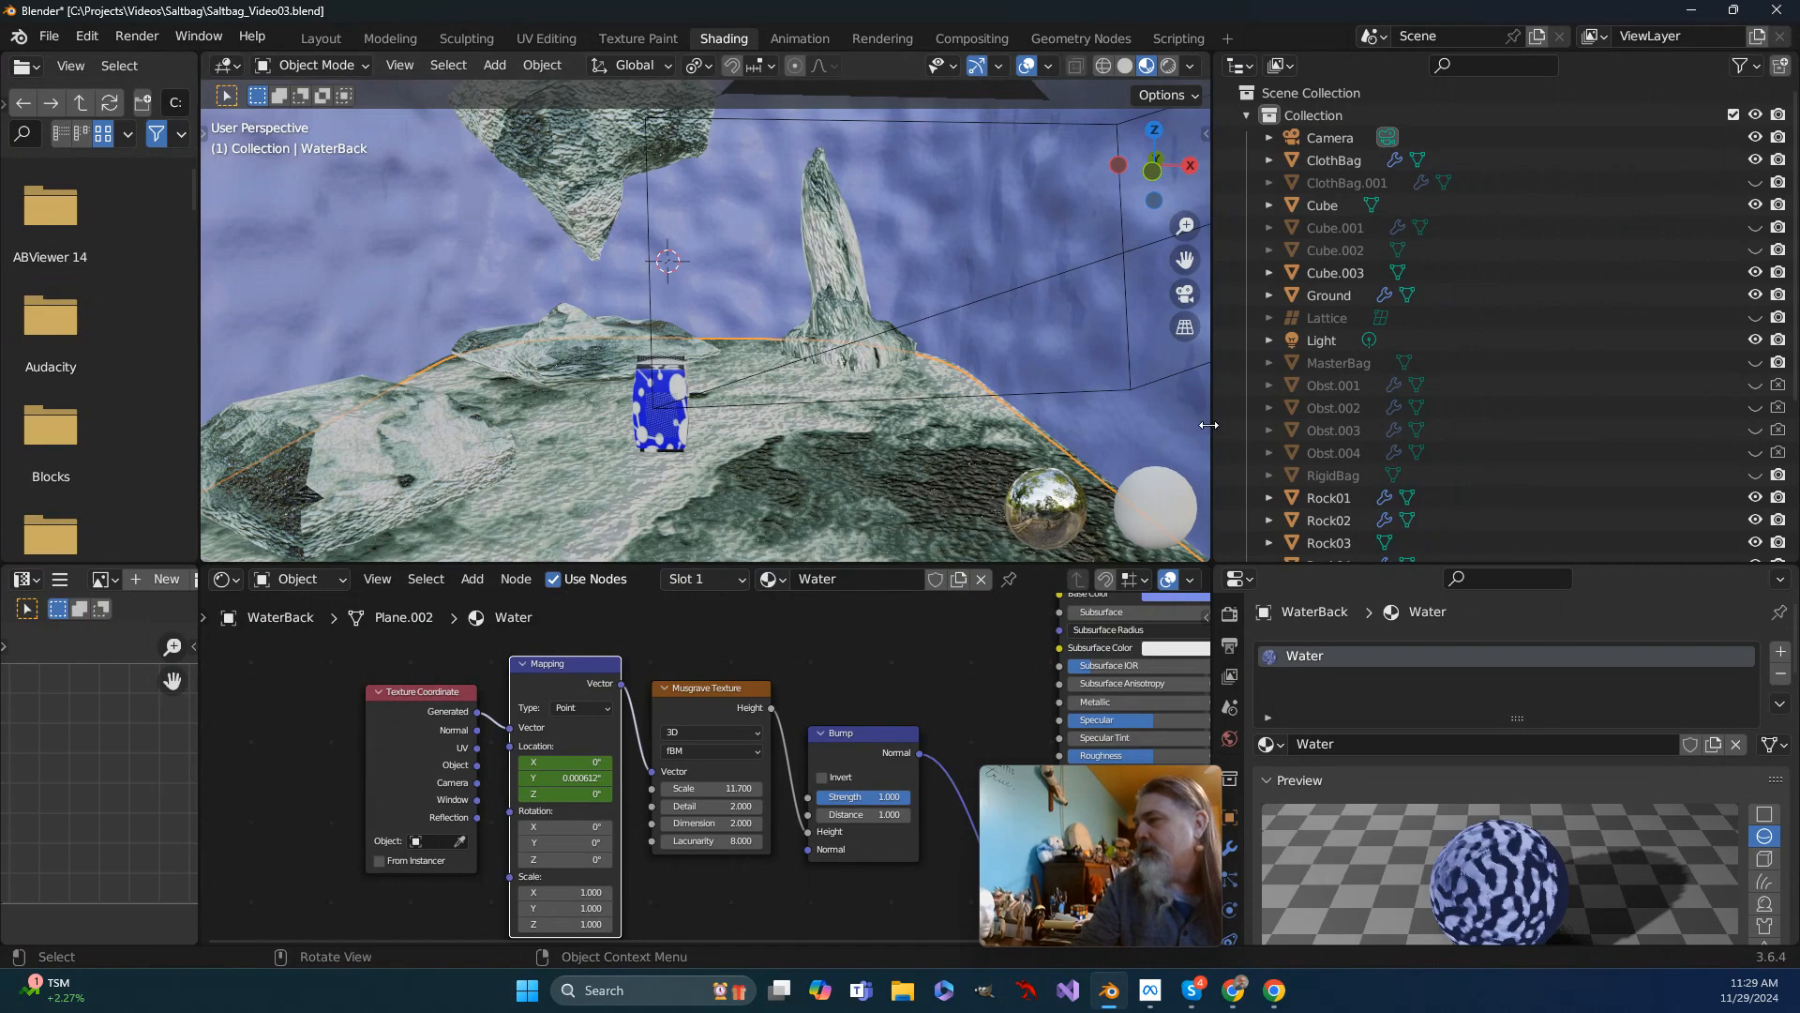
left_click_drag(1209, 425, 1048, 424)
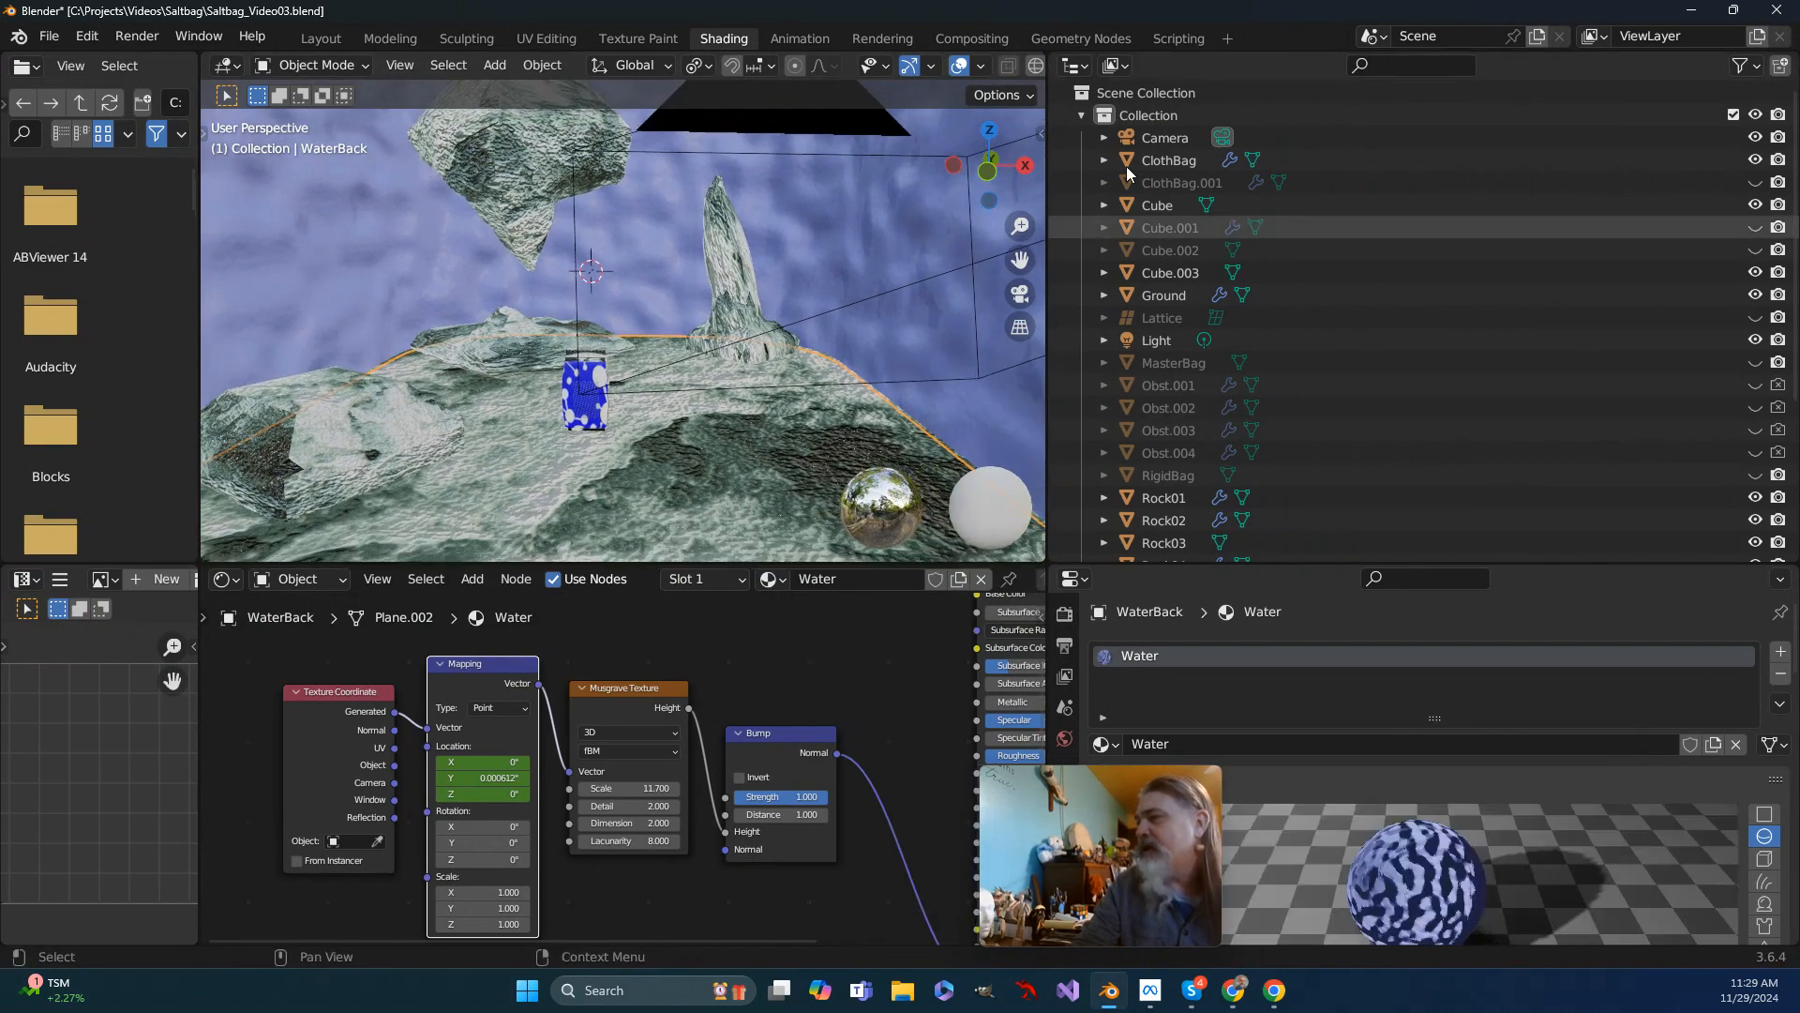
left_click(1078, 66)
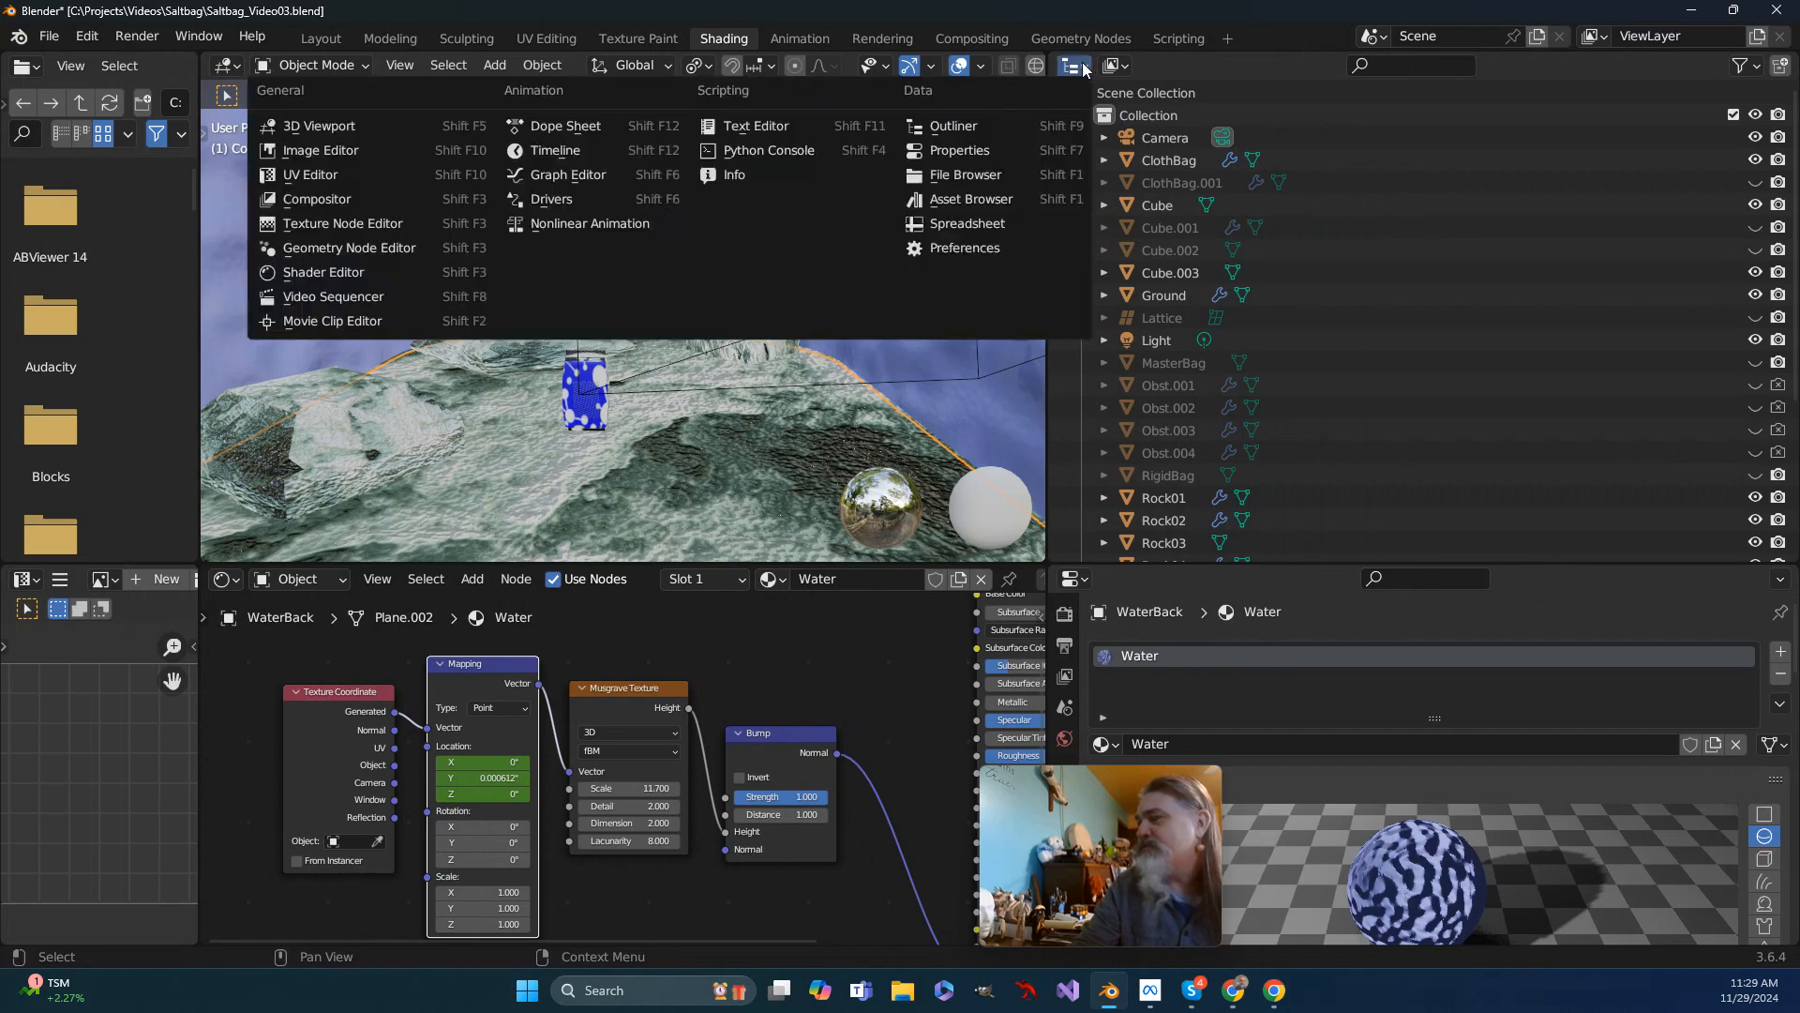
left_click(606, 150)
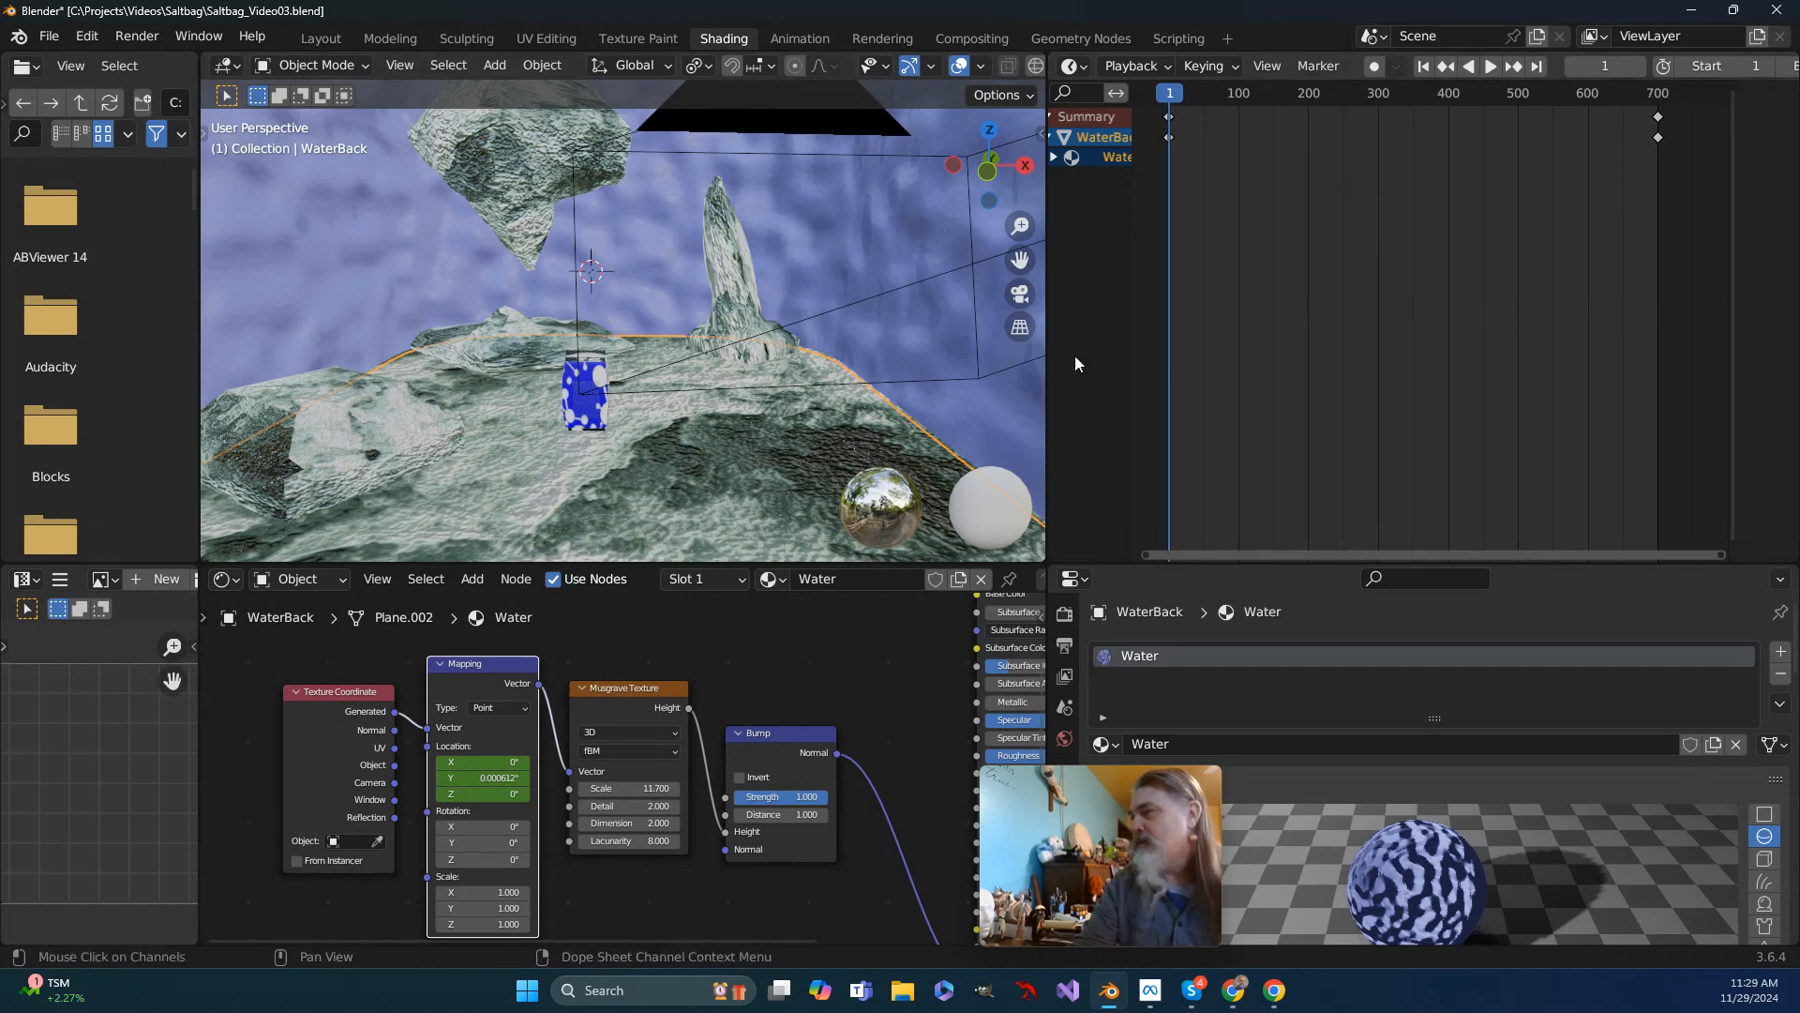
Step: Keyframe the Water material's Mapping location at frame 1 with Y set to 0, and play the animation briefly
left_click(1594, 68)
key("Return")
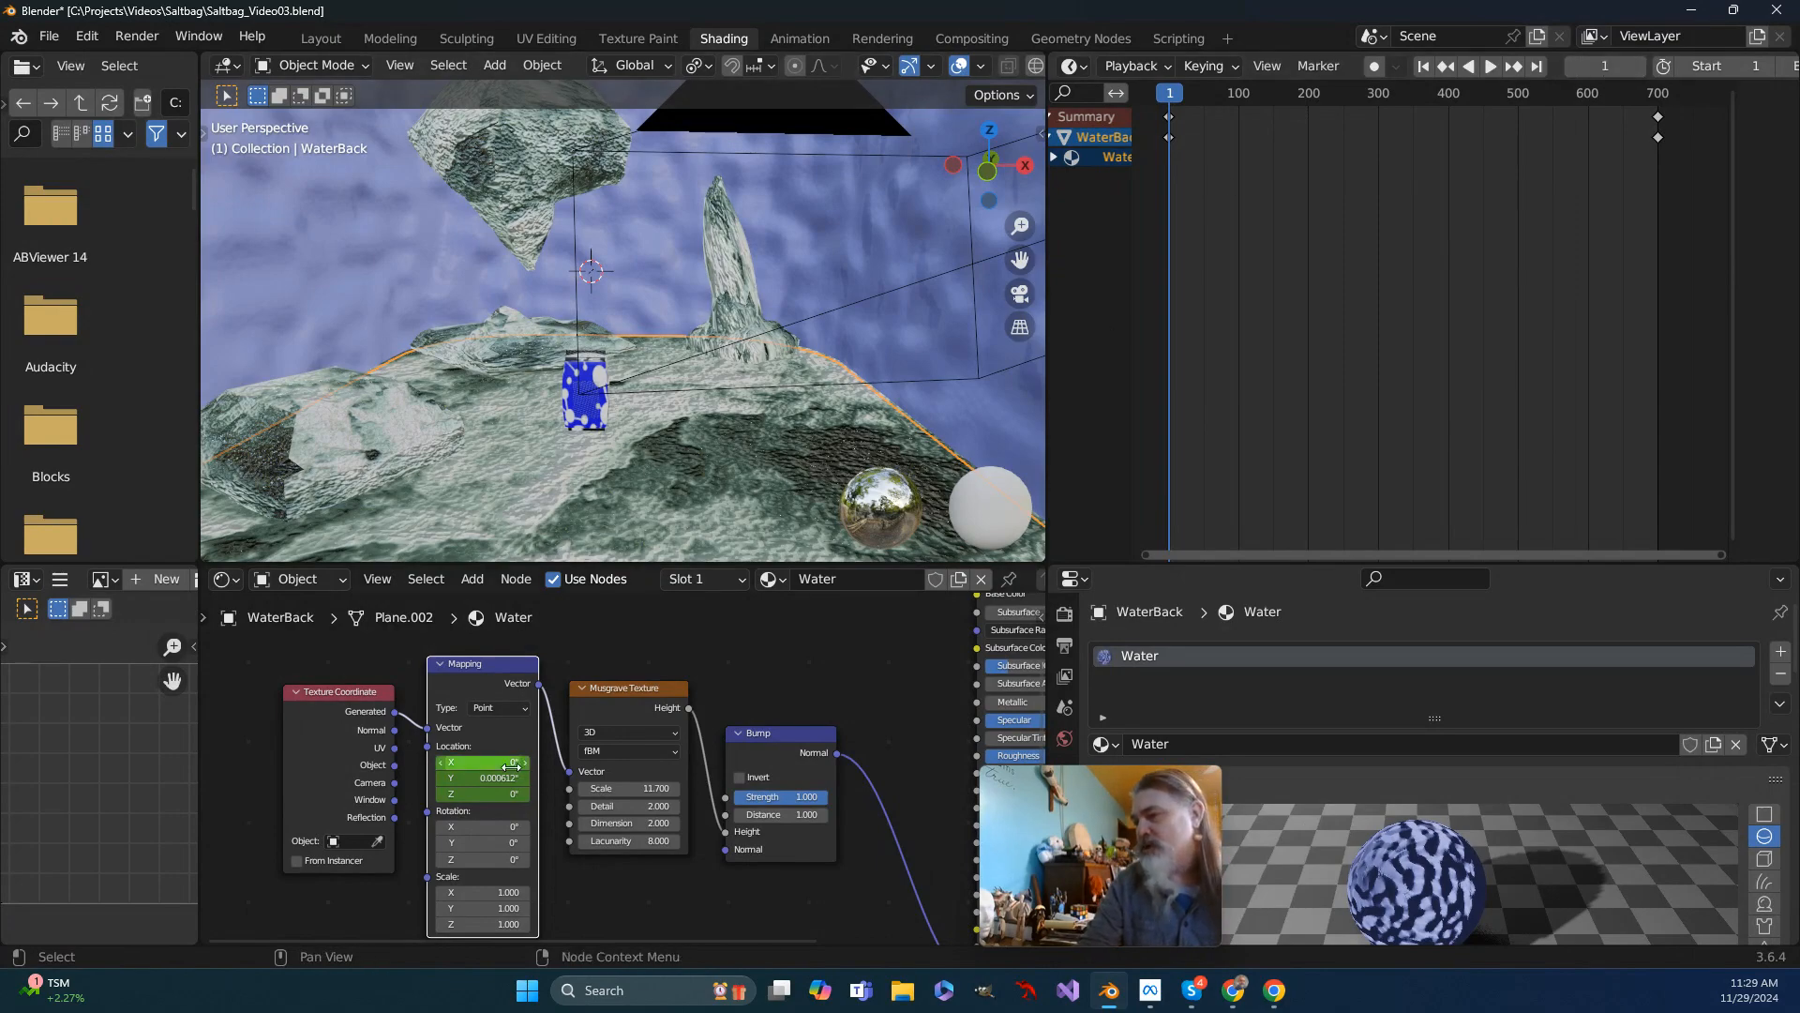
left_click(507, 785)
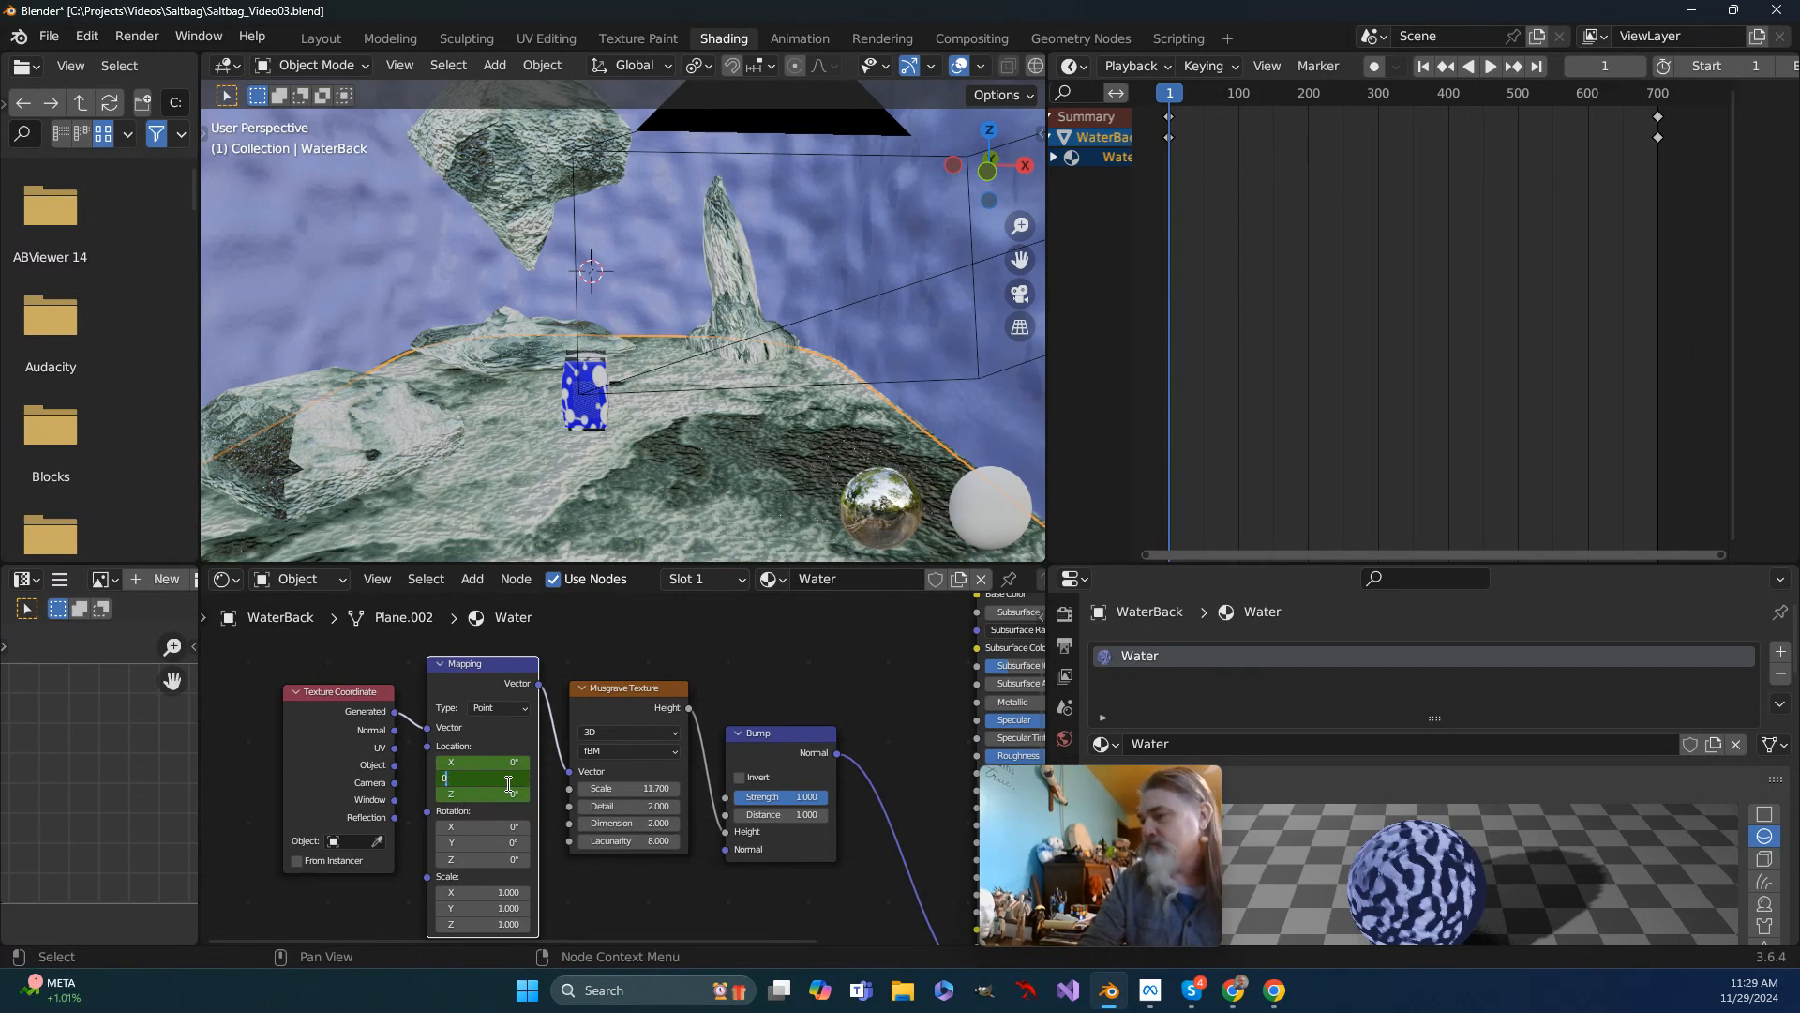
type("0")
key("Return")
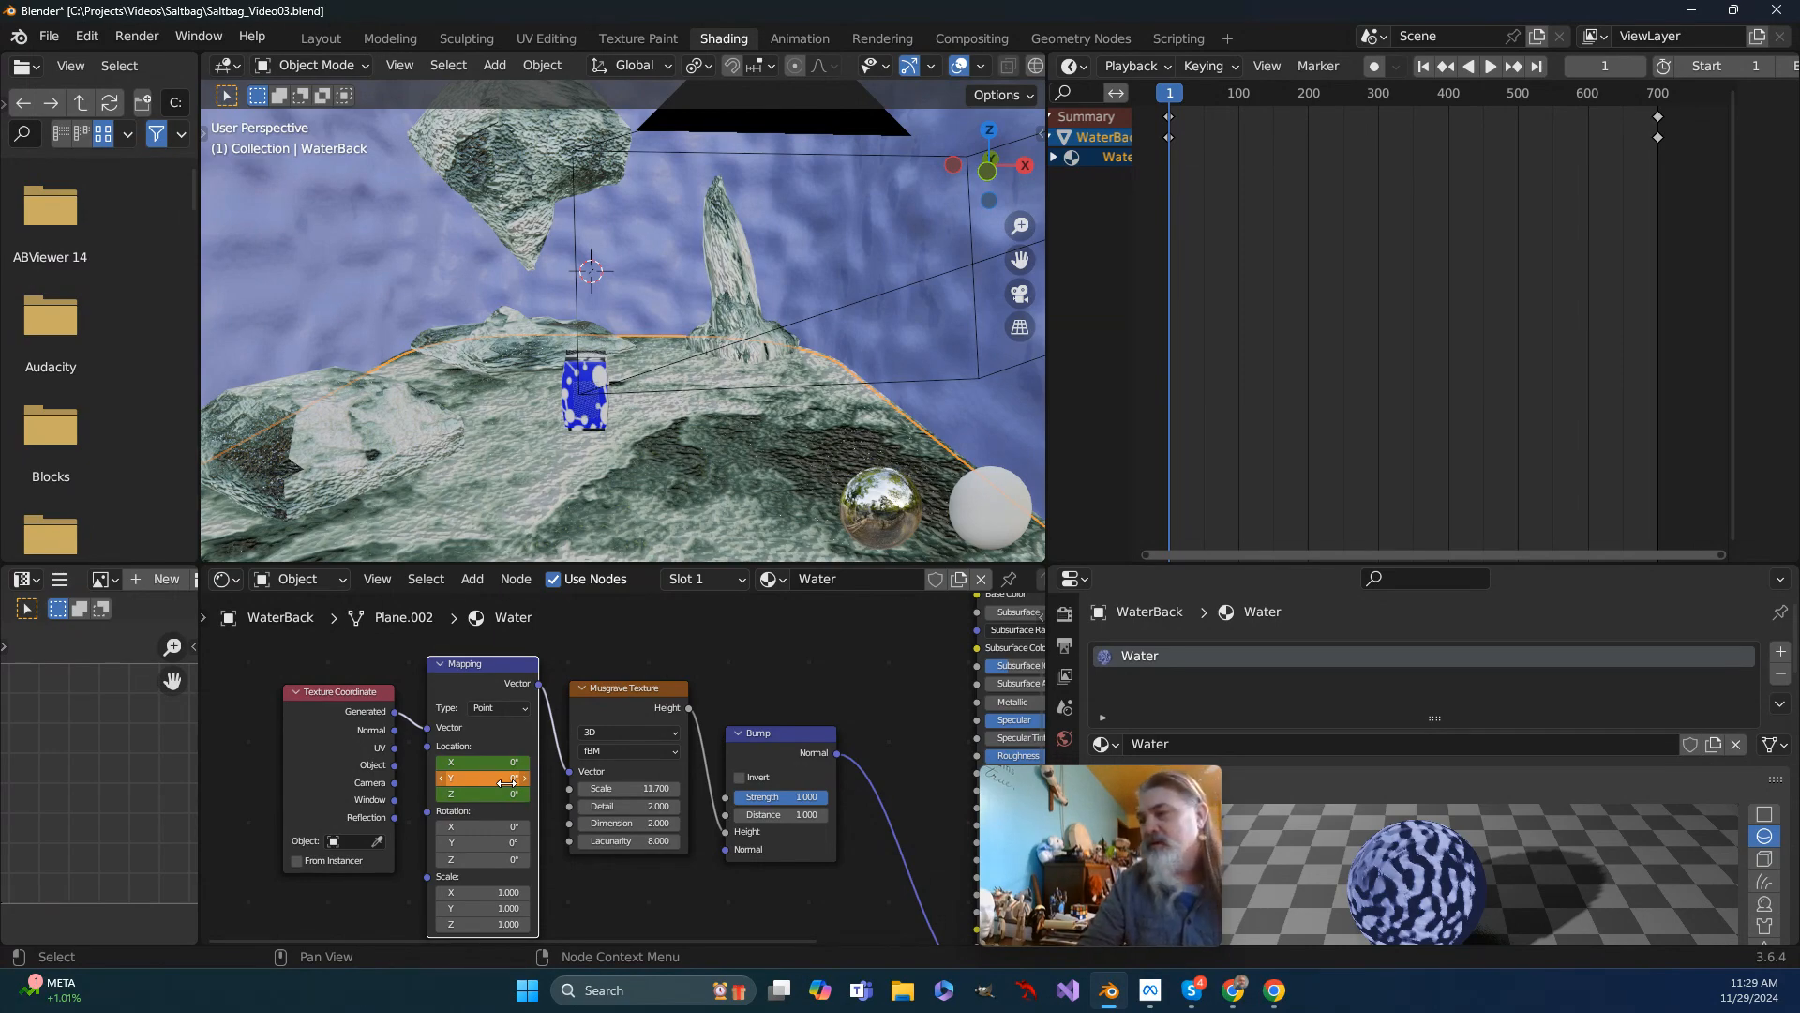
key("i")
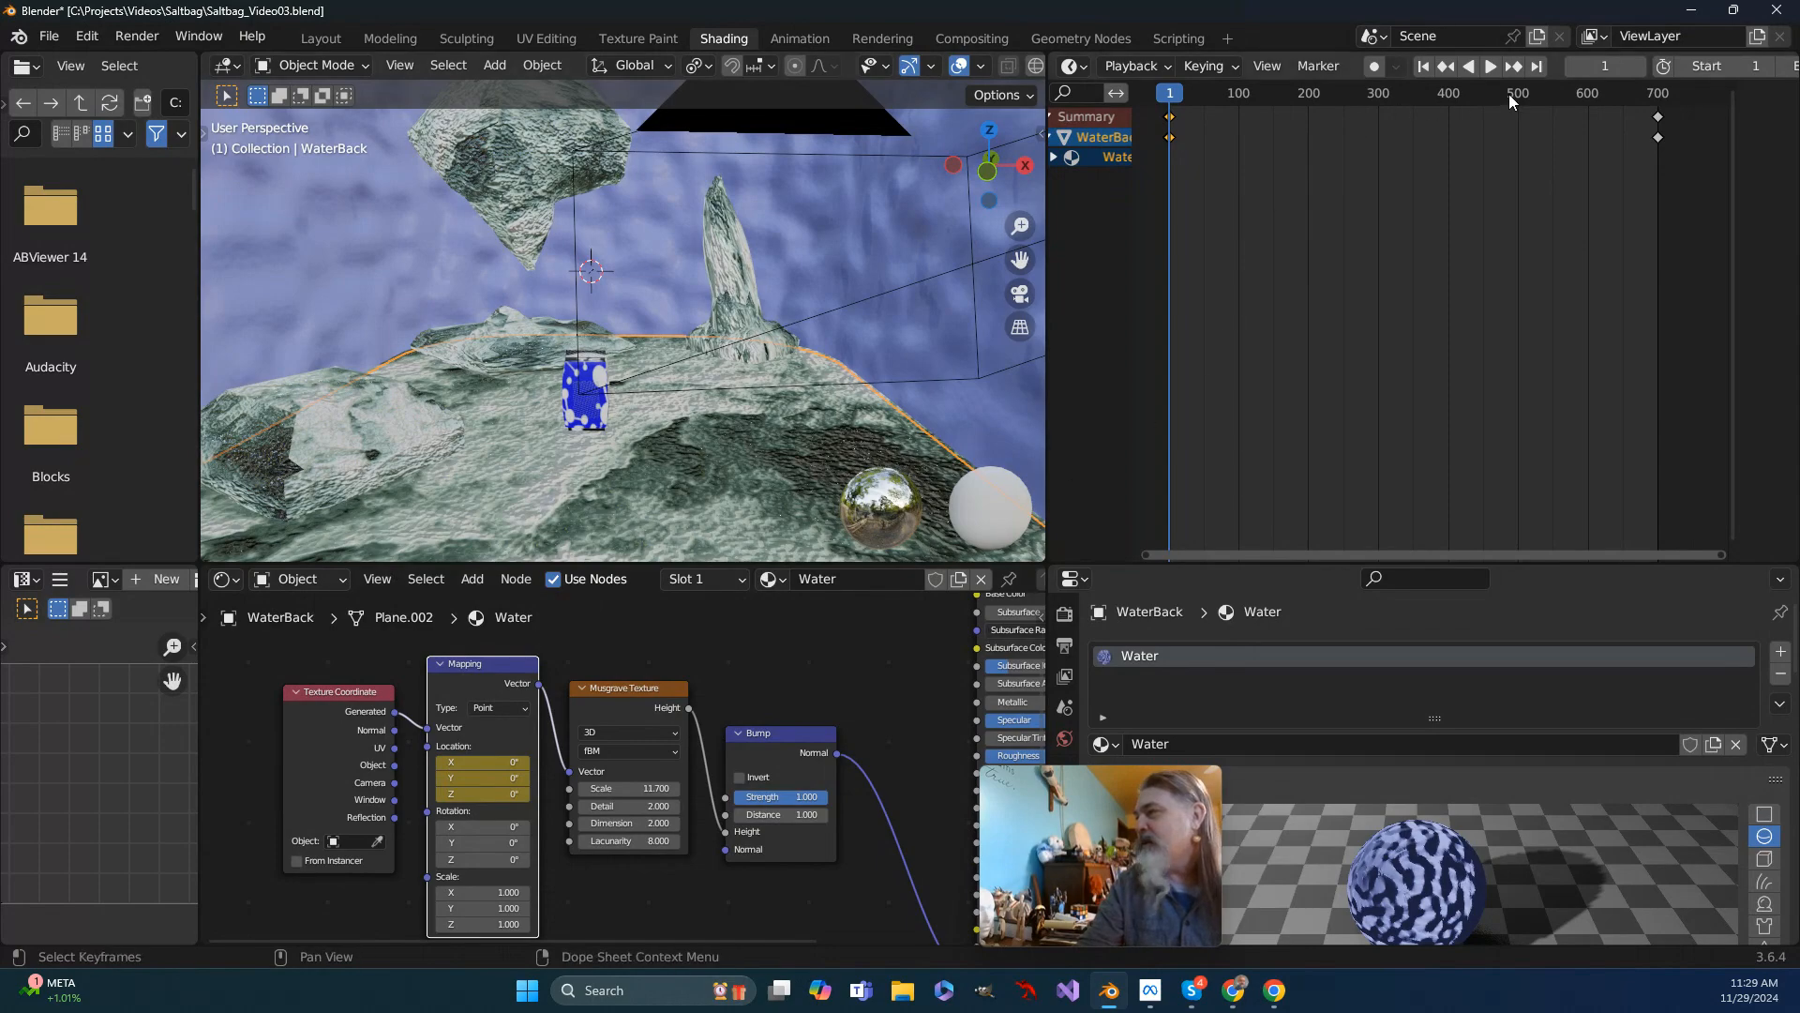
left_click(1490, 67)
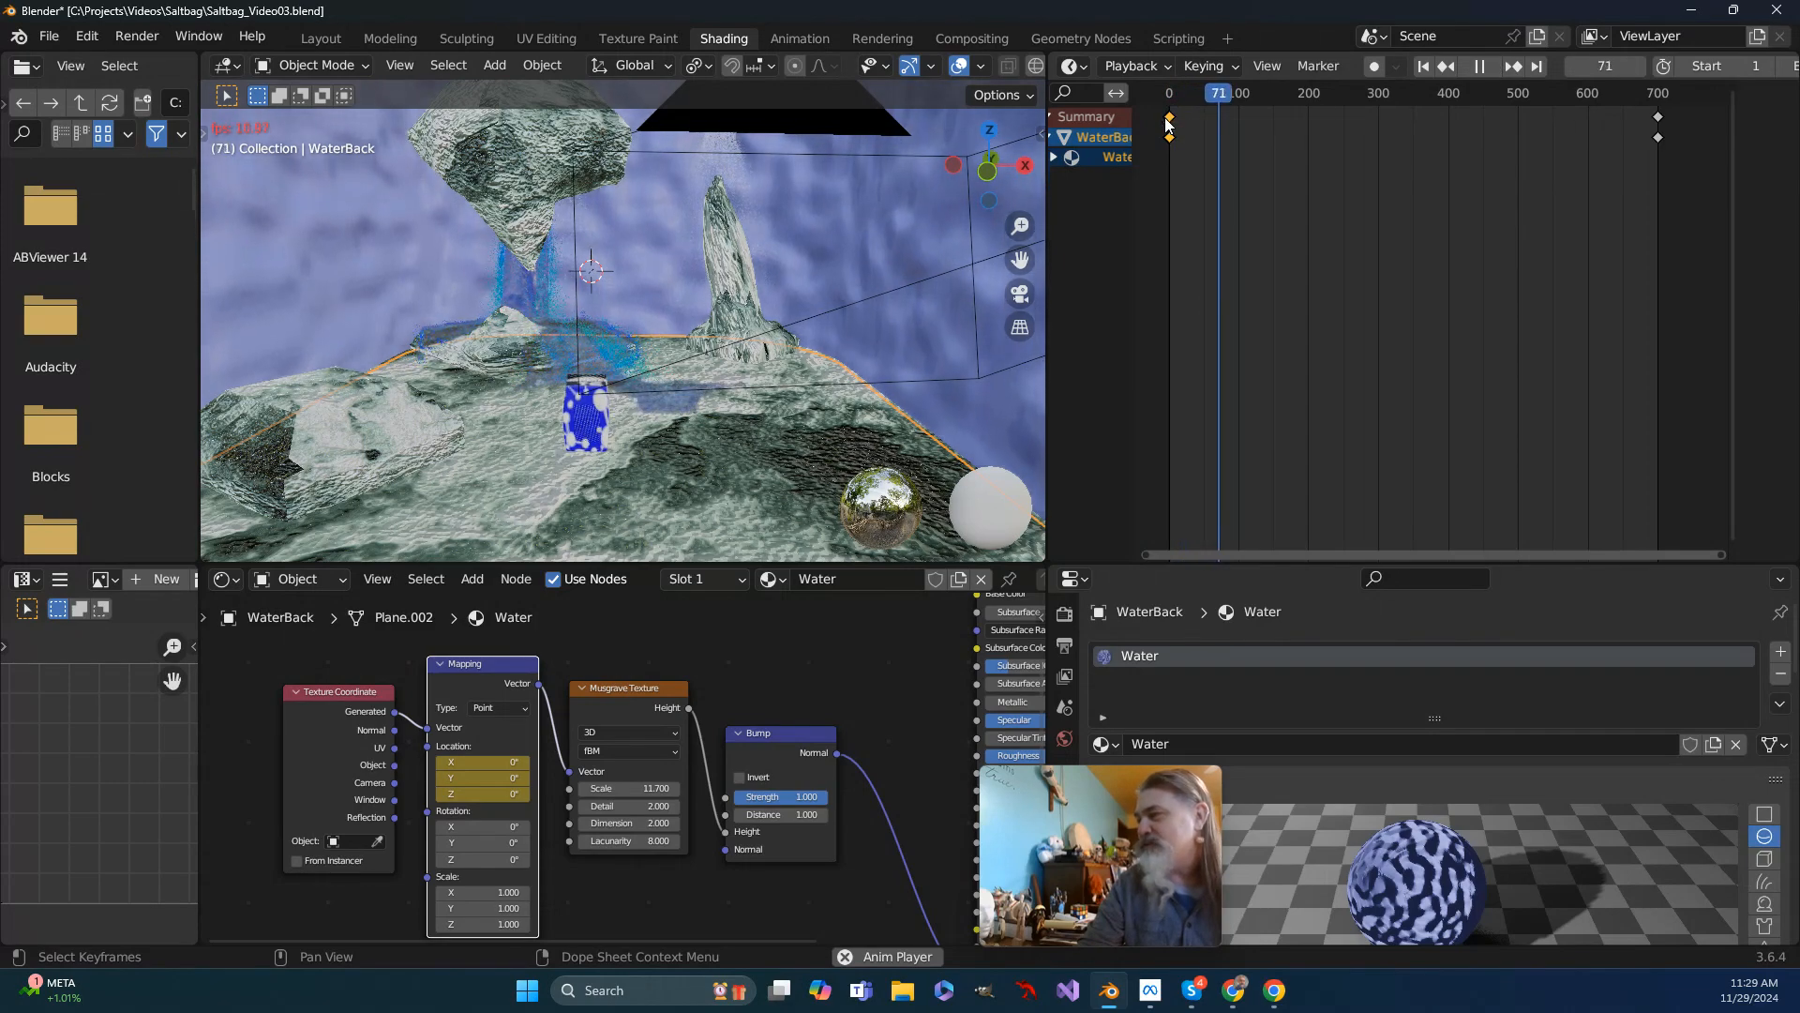
left_click(1480, 66)
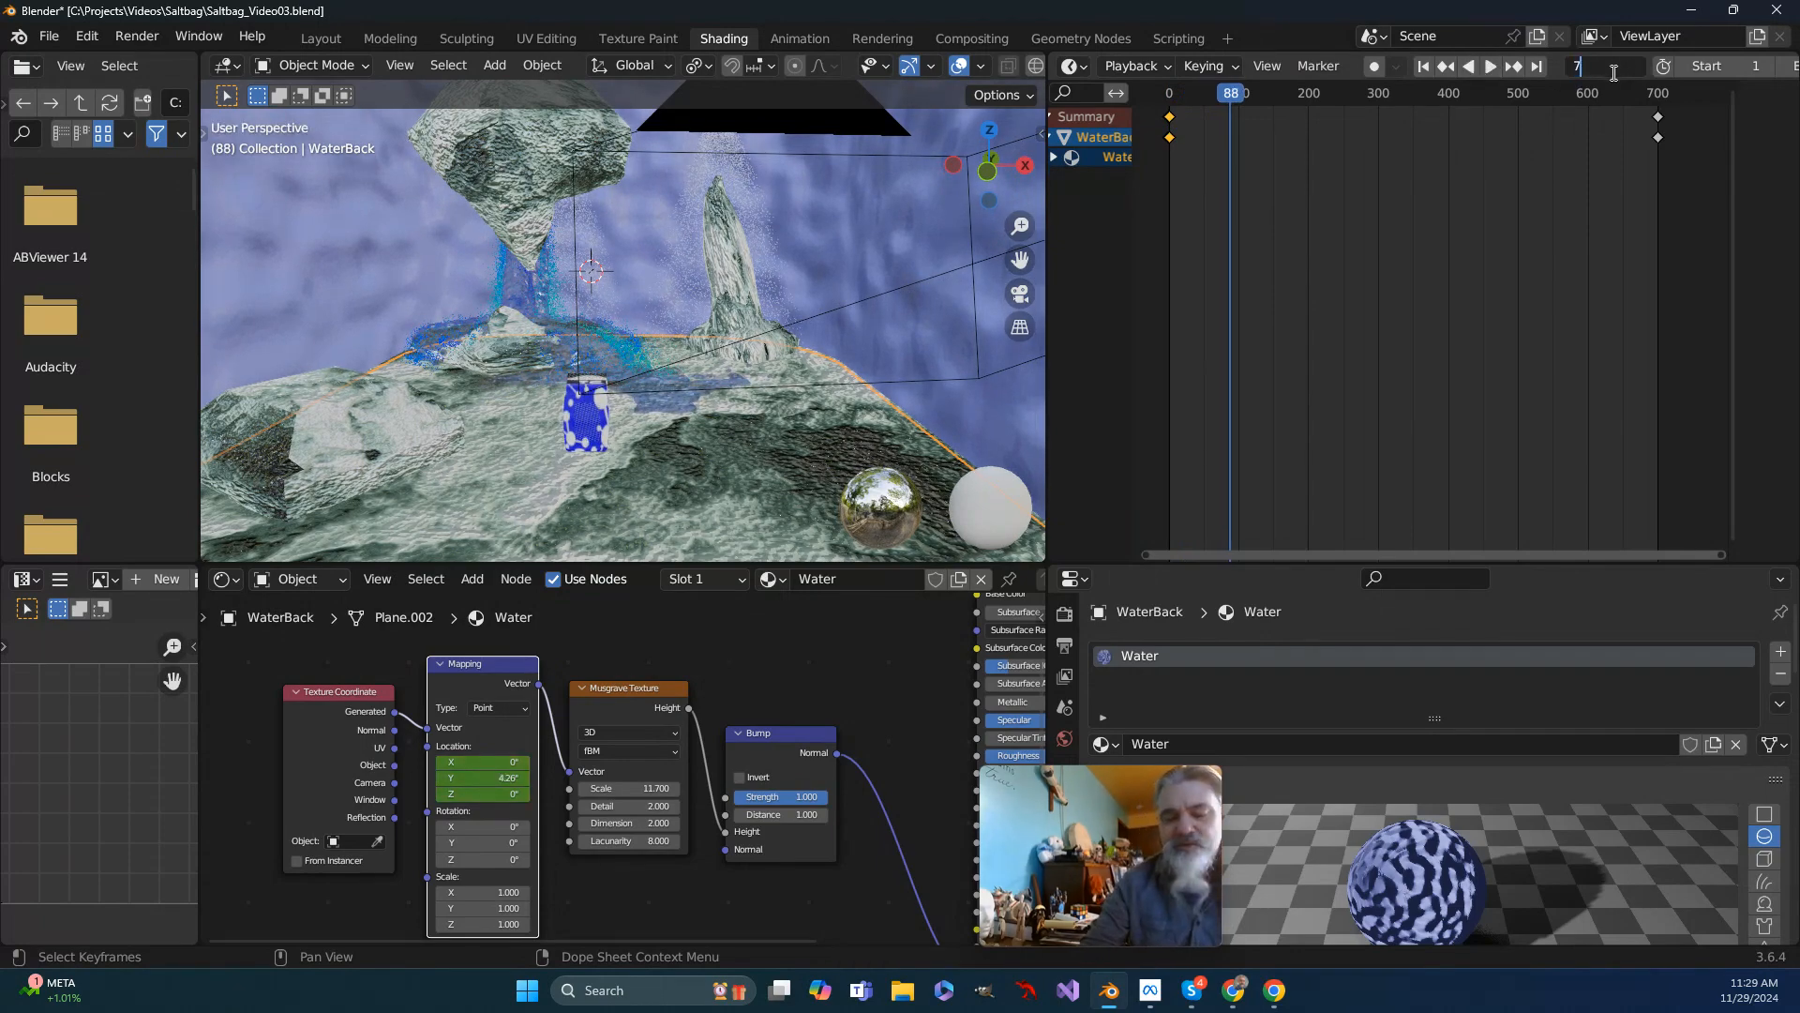
Step: Keyframe the Mapping location at frame 700 with Y set to 700, and play the animation to check the water's motion
key("Return")
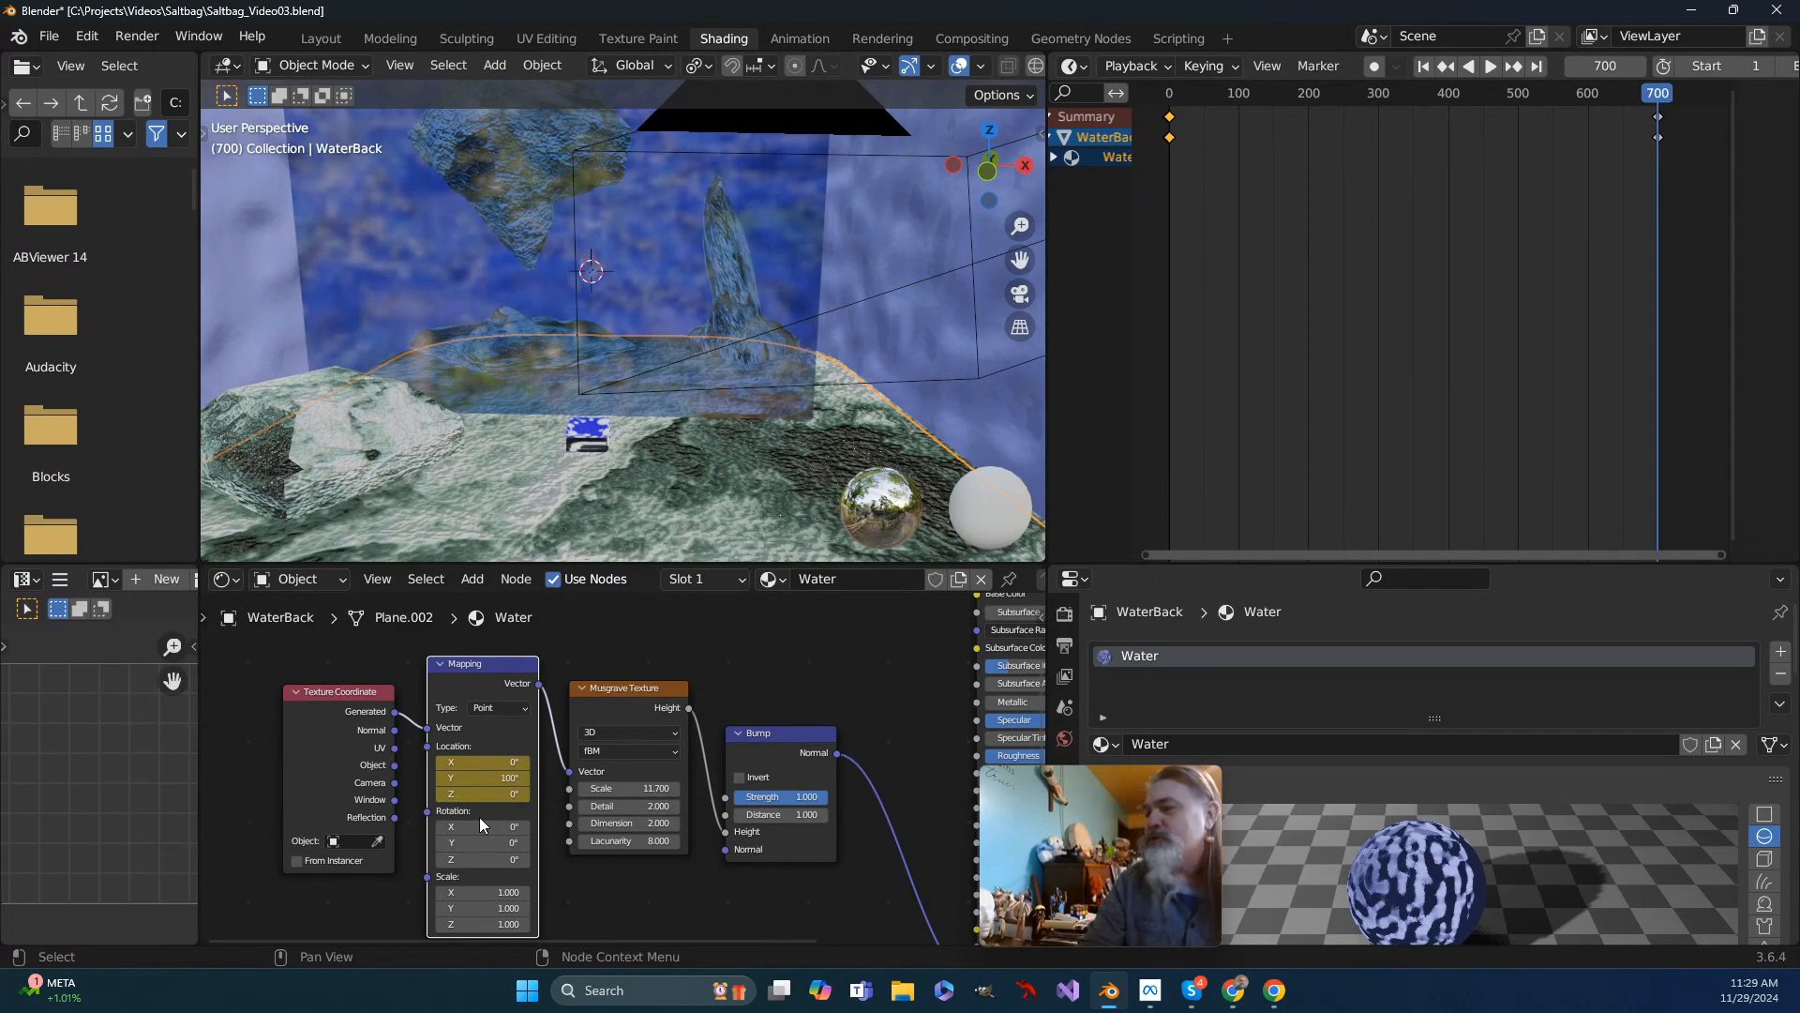
left_click(502, 779)
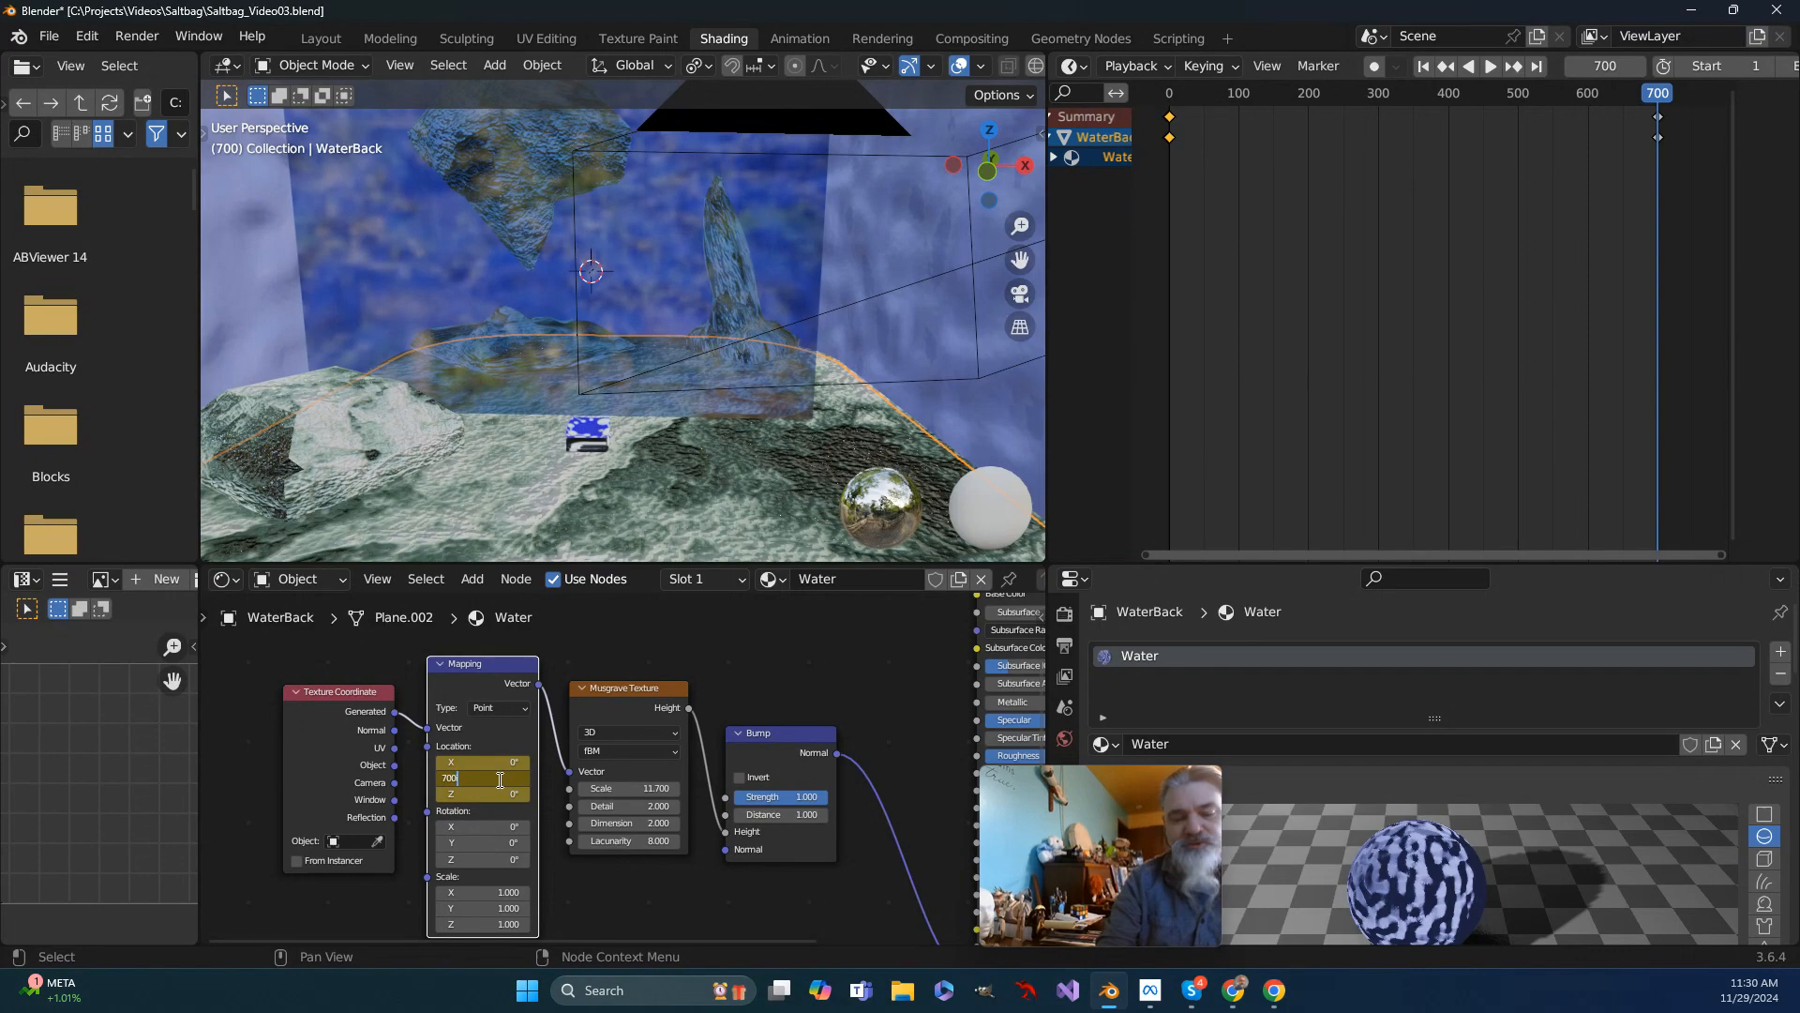
type("700")
key("Return")
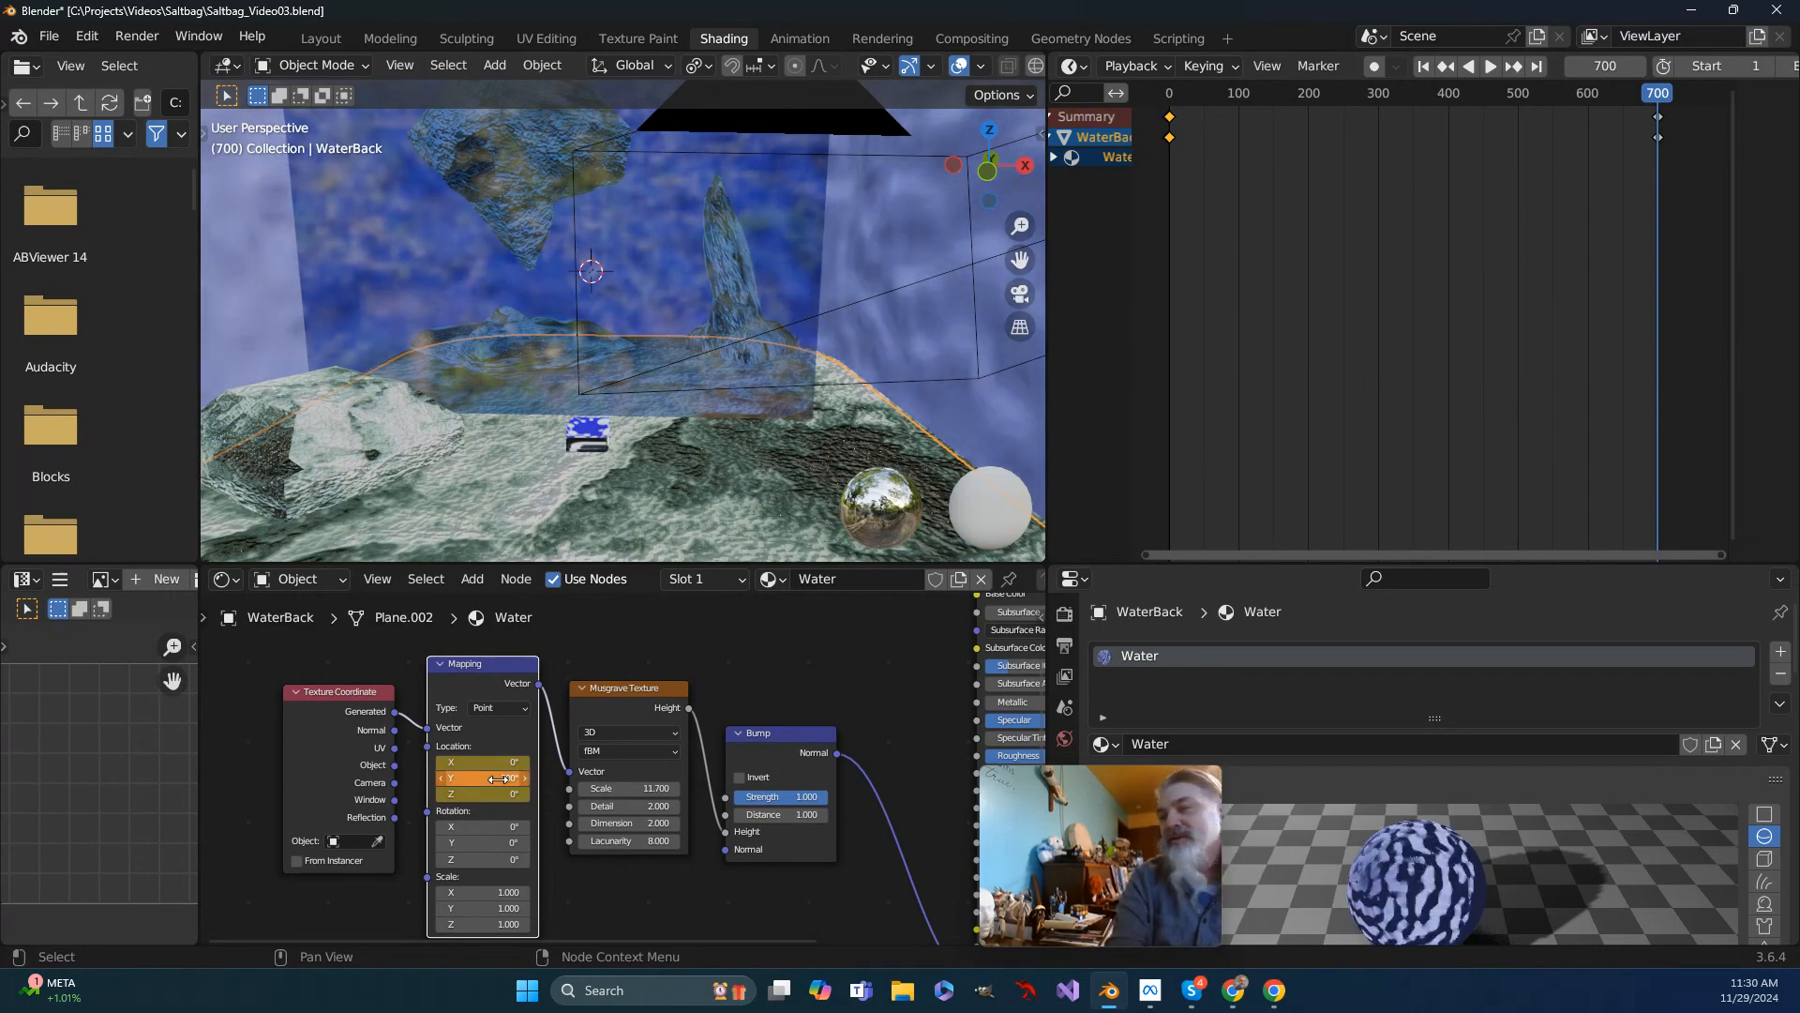
key("i")
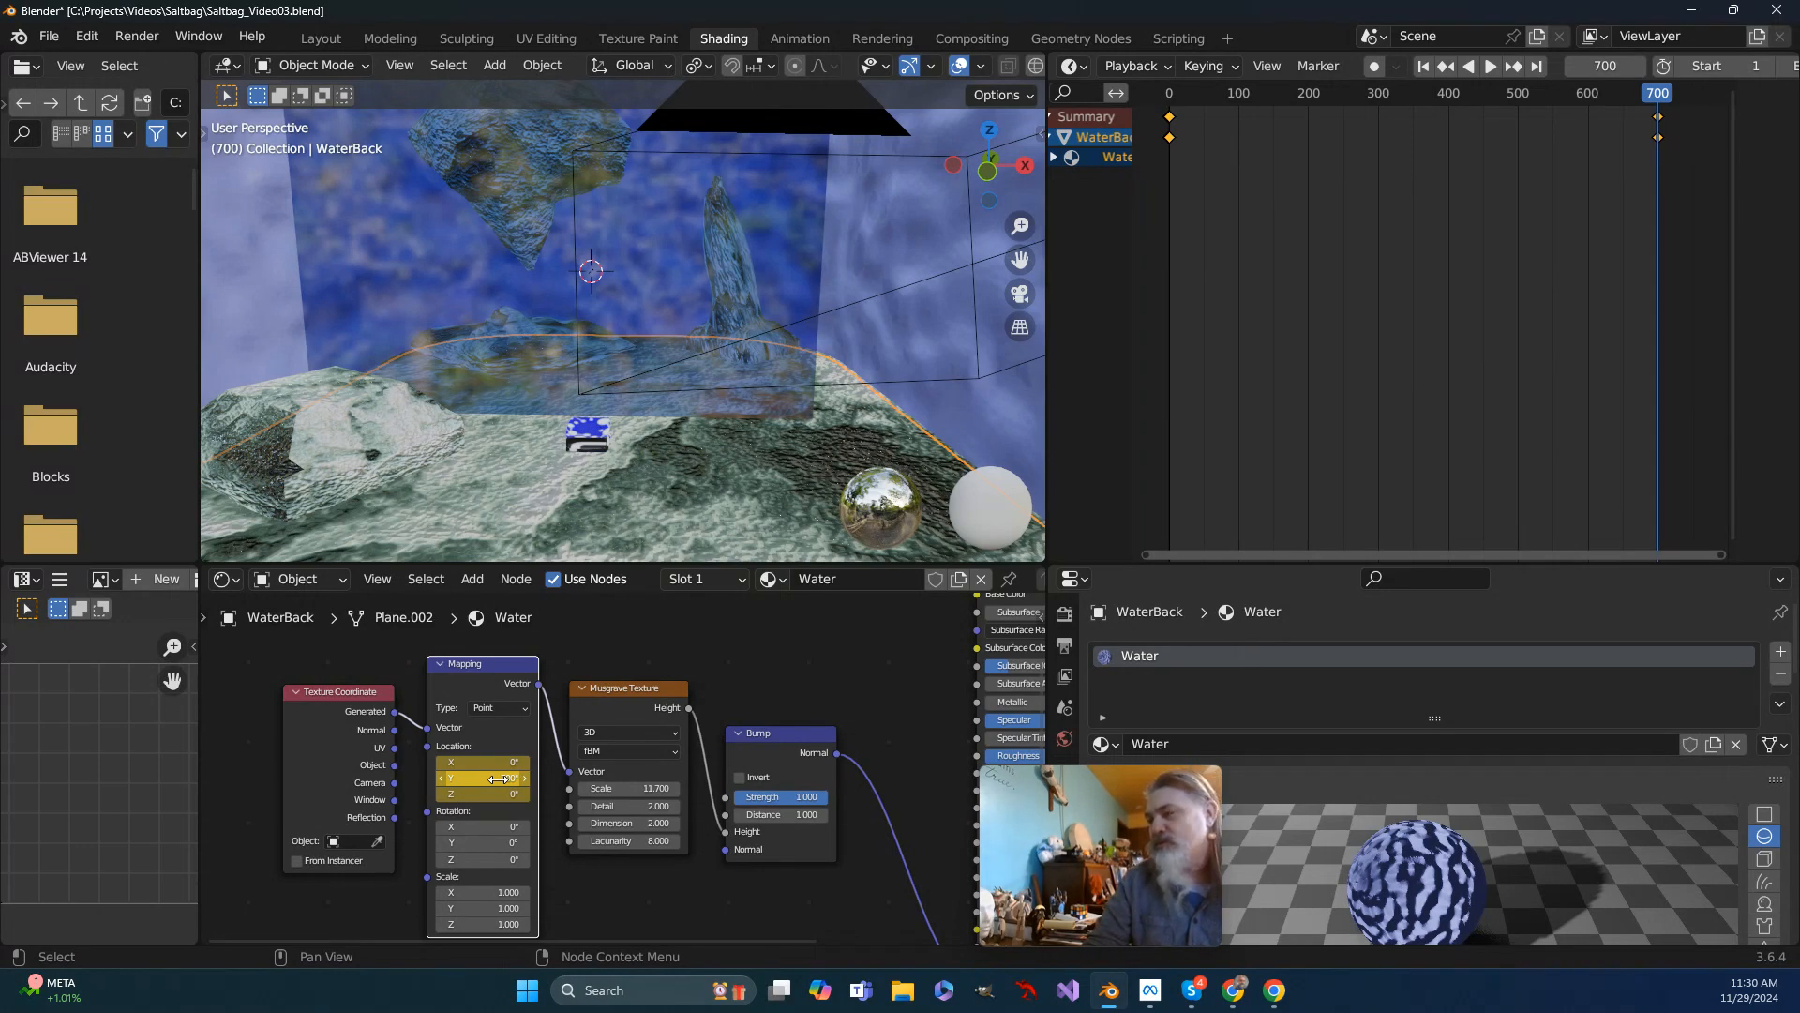
left_click(499, 779)
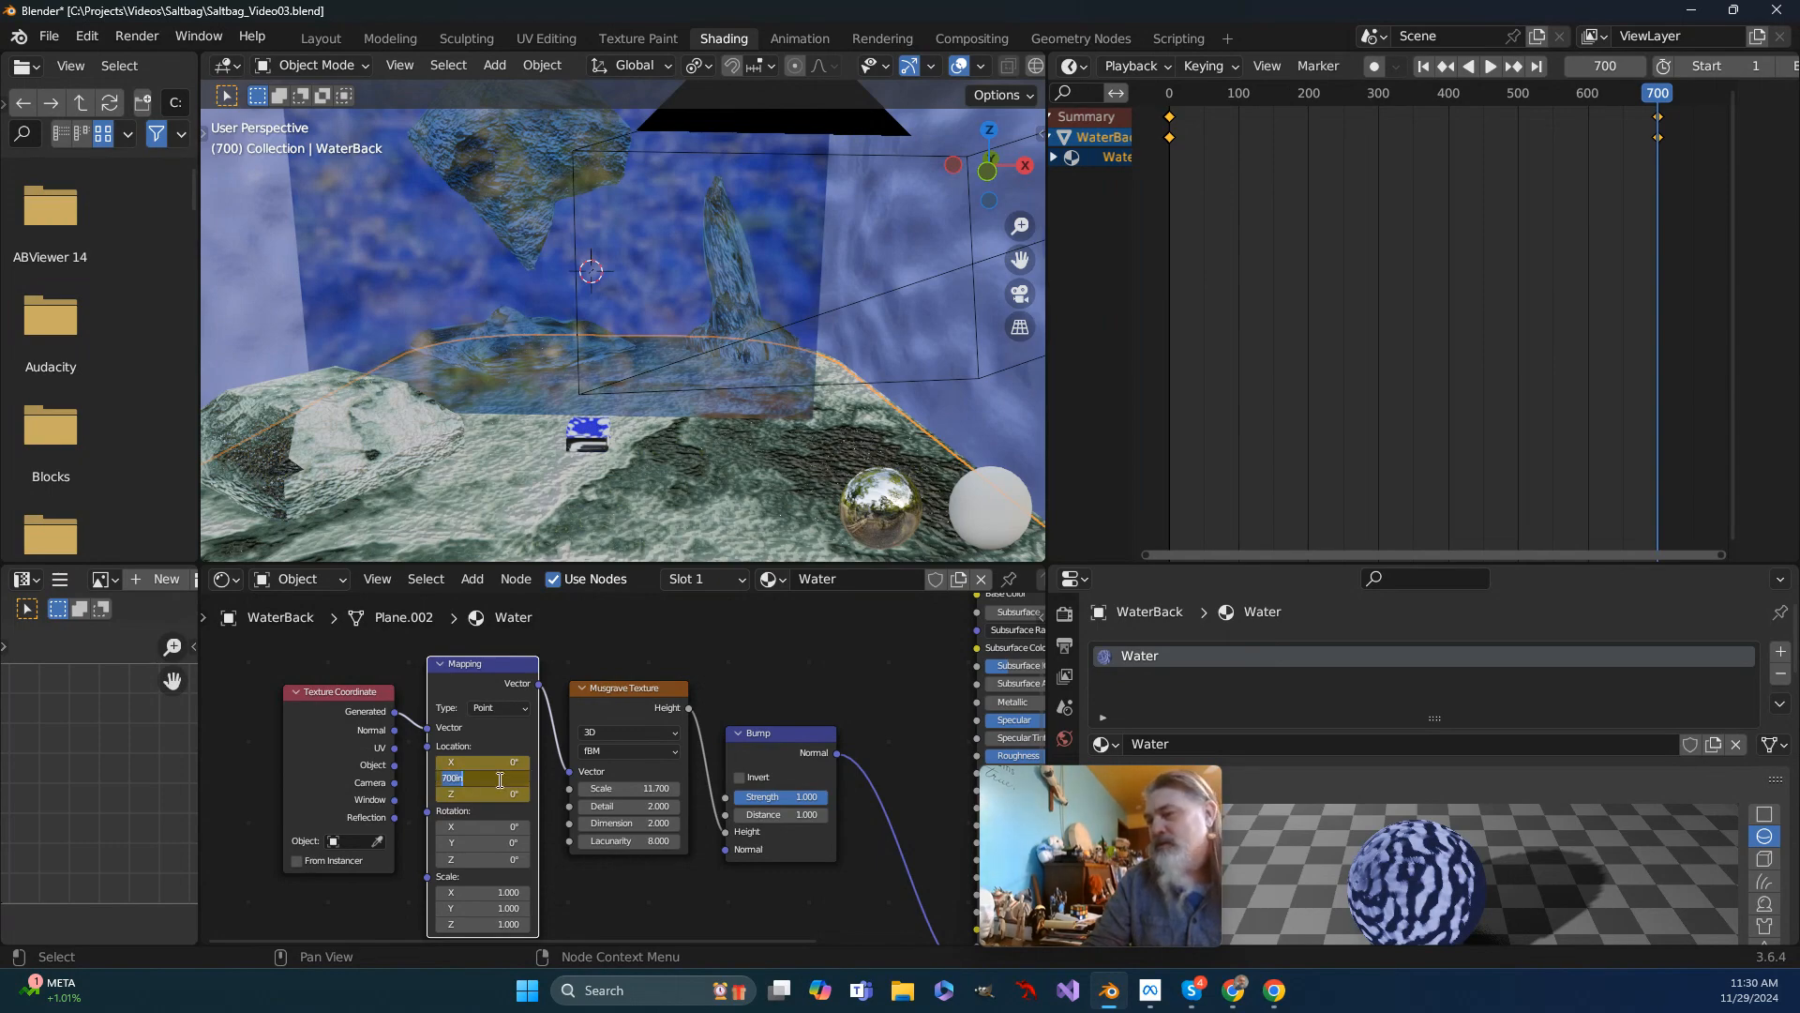
key("Escape")
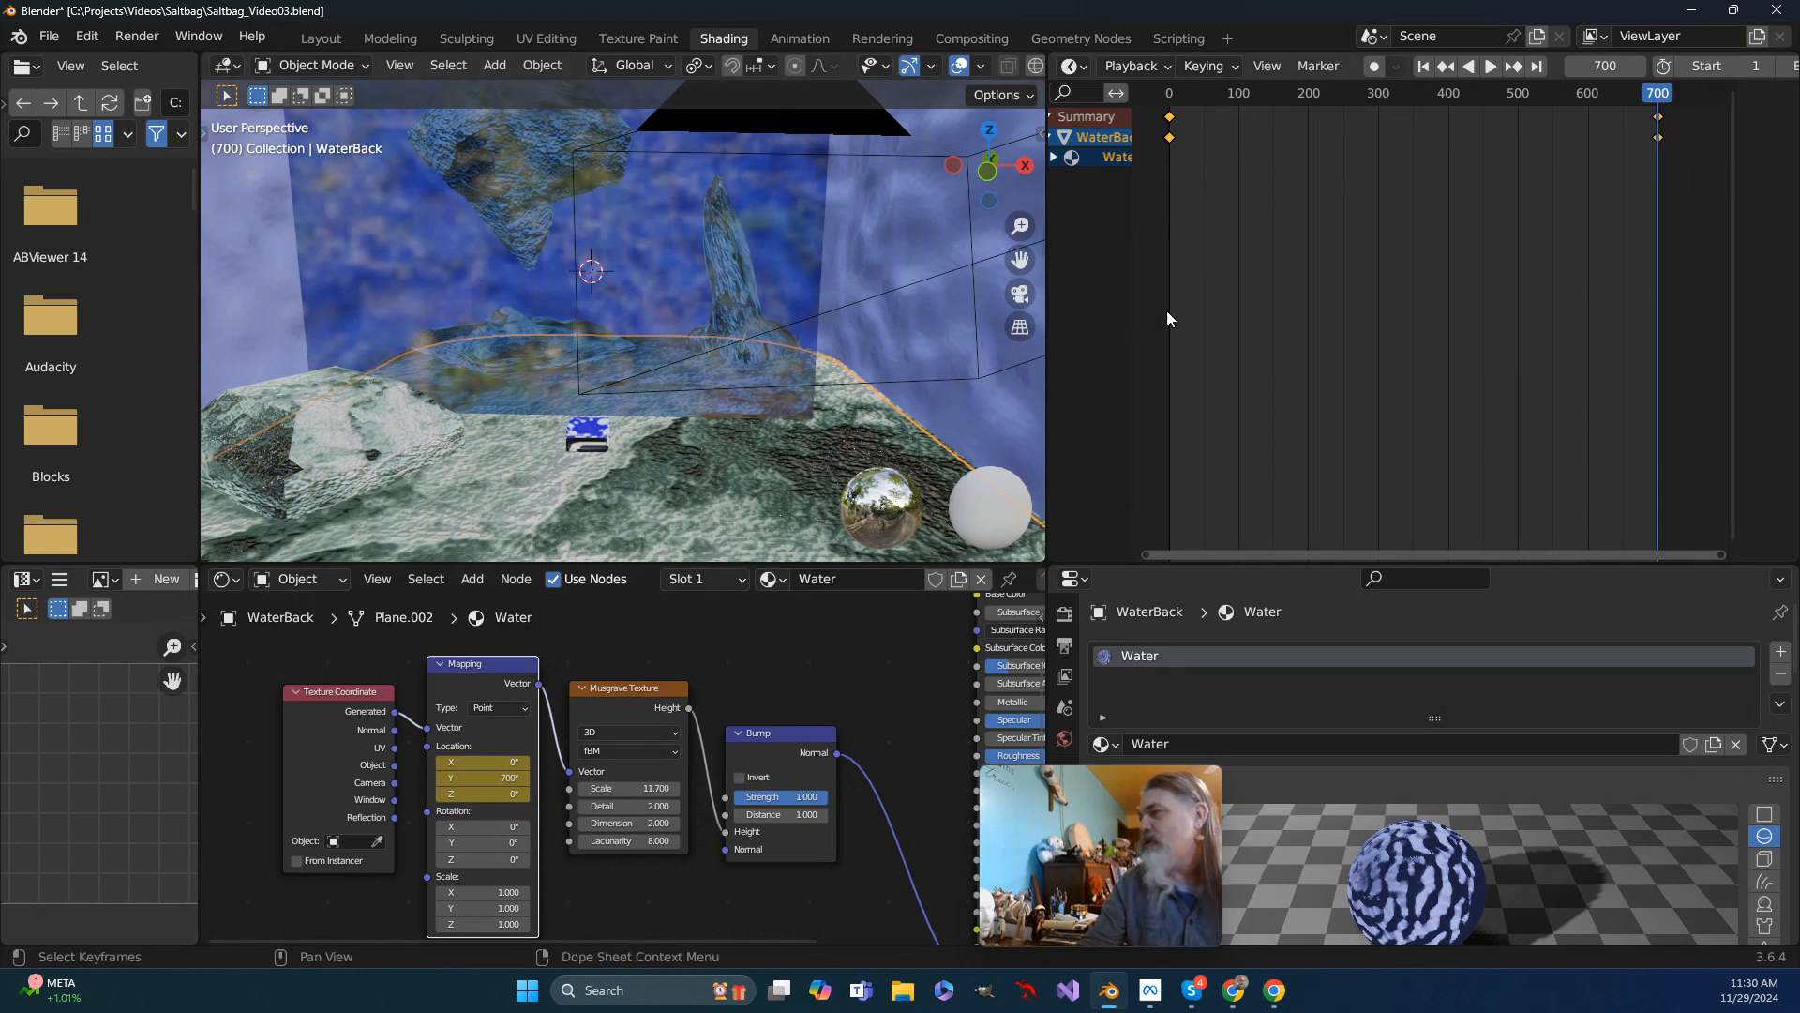
left_click(1490, 67)
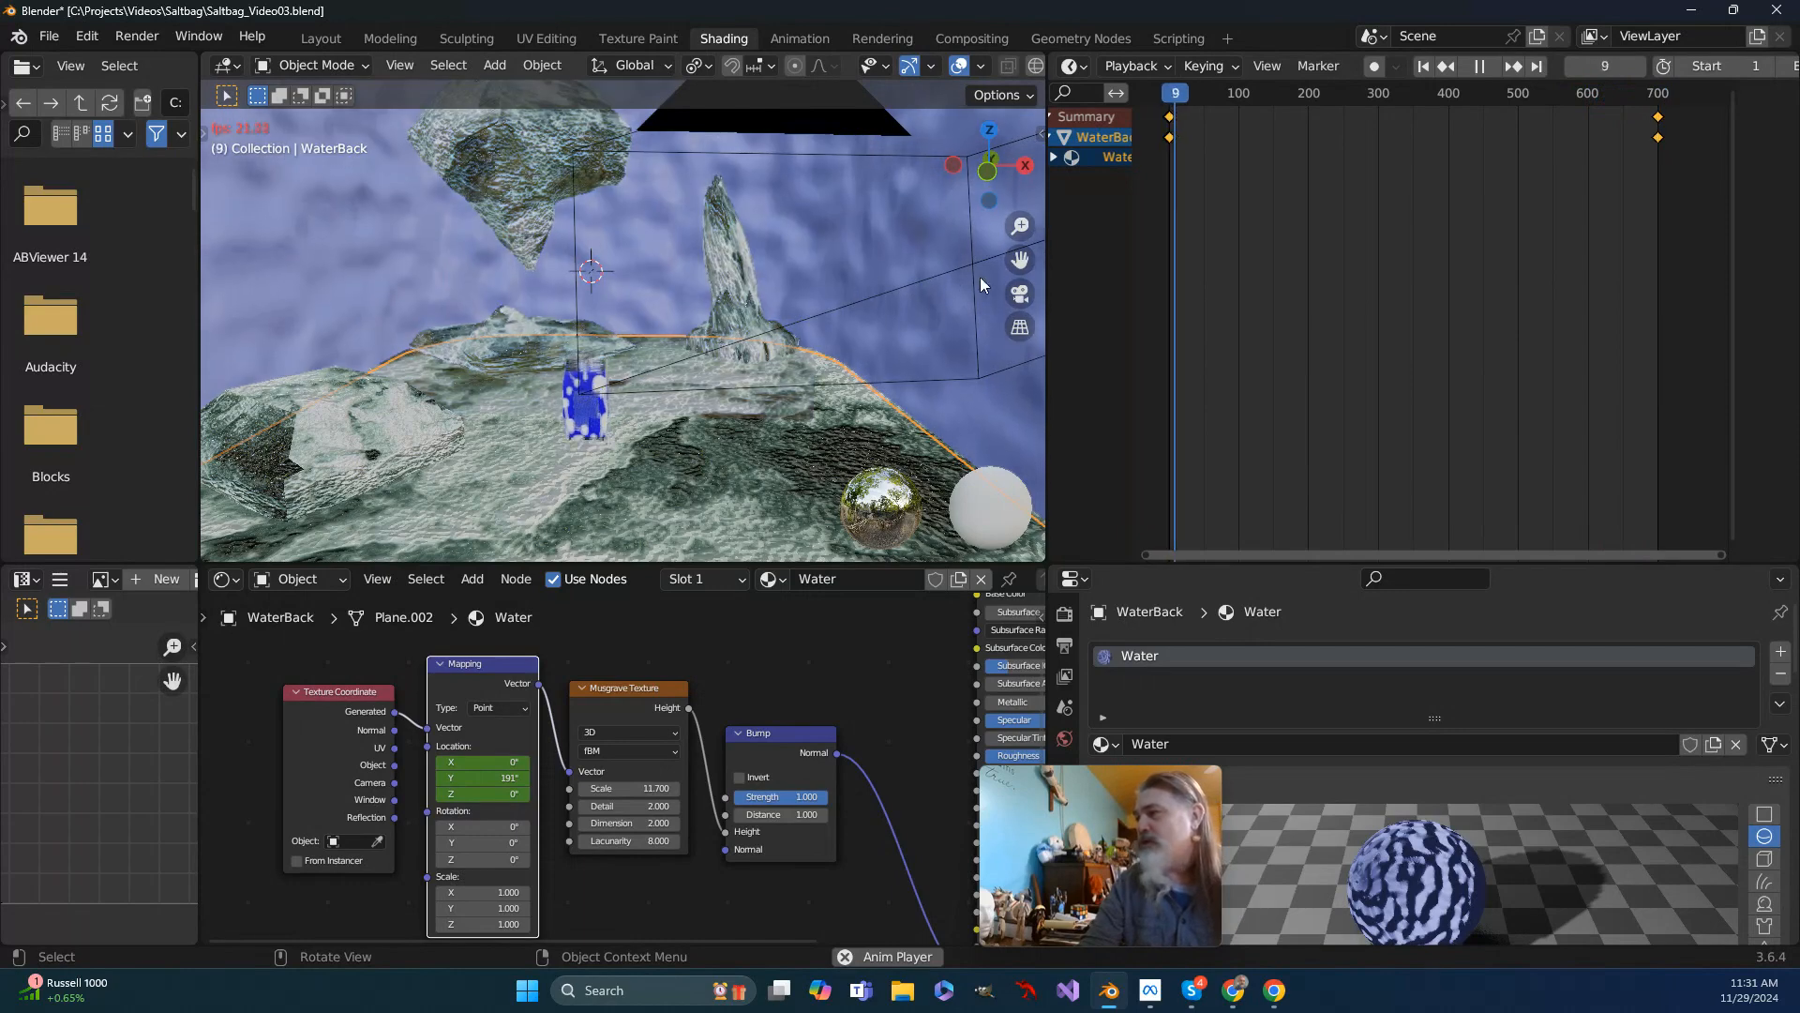
left_click(1481, 67)
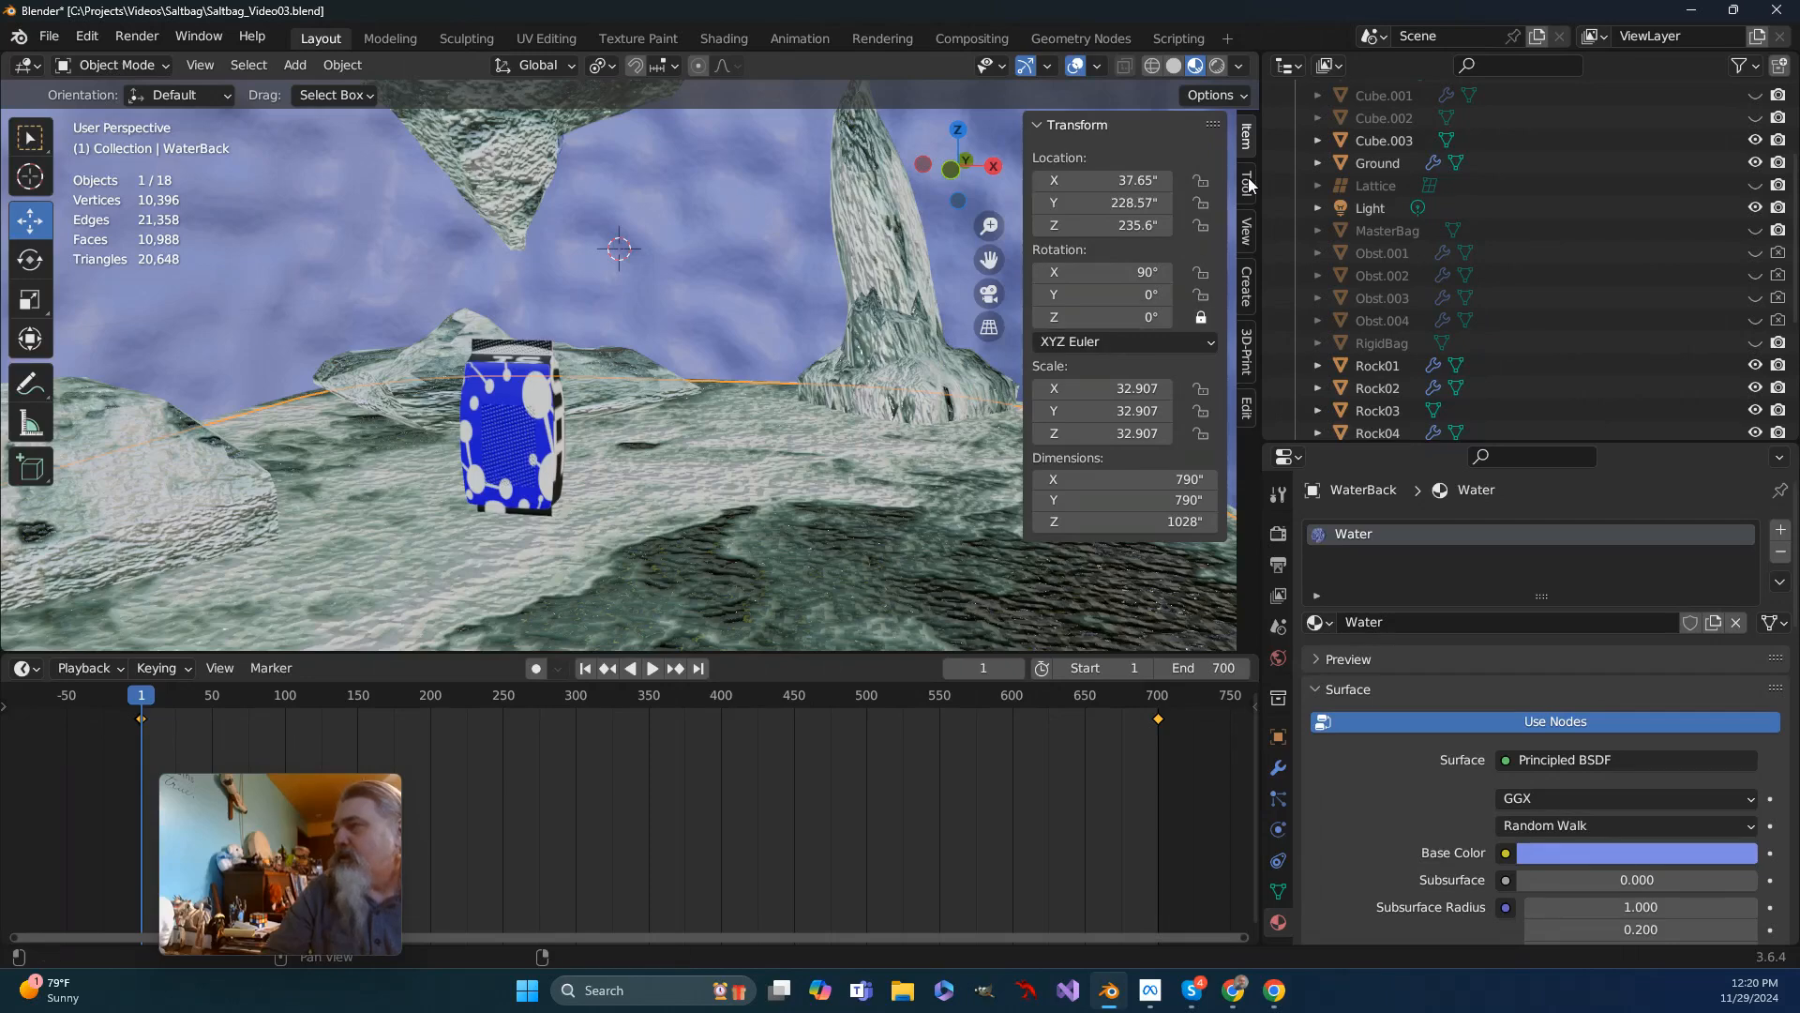
Step: In the Layout workspace, change the Outliner area to a Timeline and the original timeline area to a Graph Editor
left_click(1297, 67)
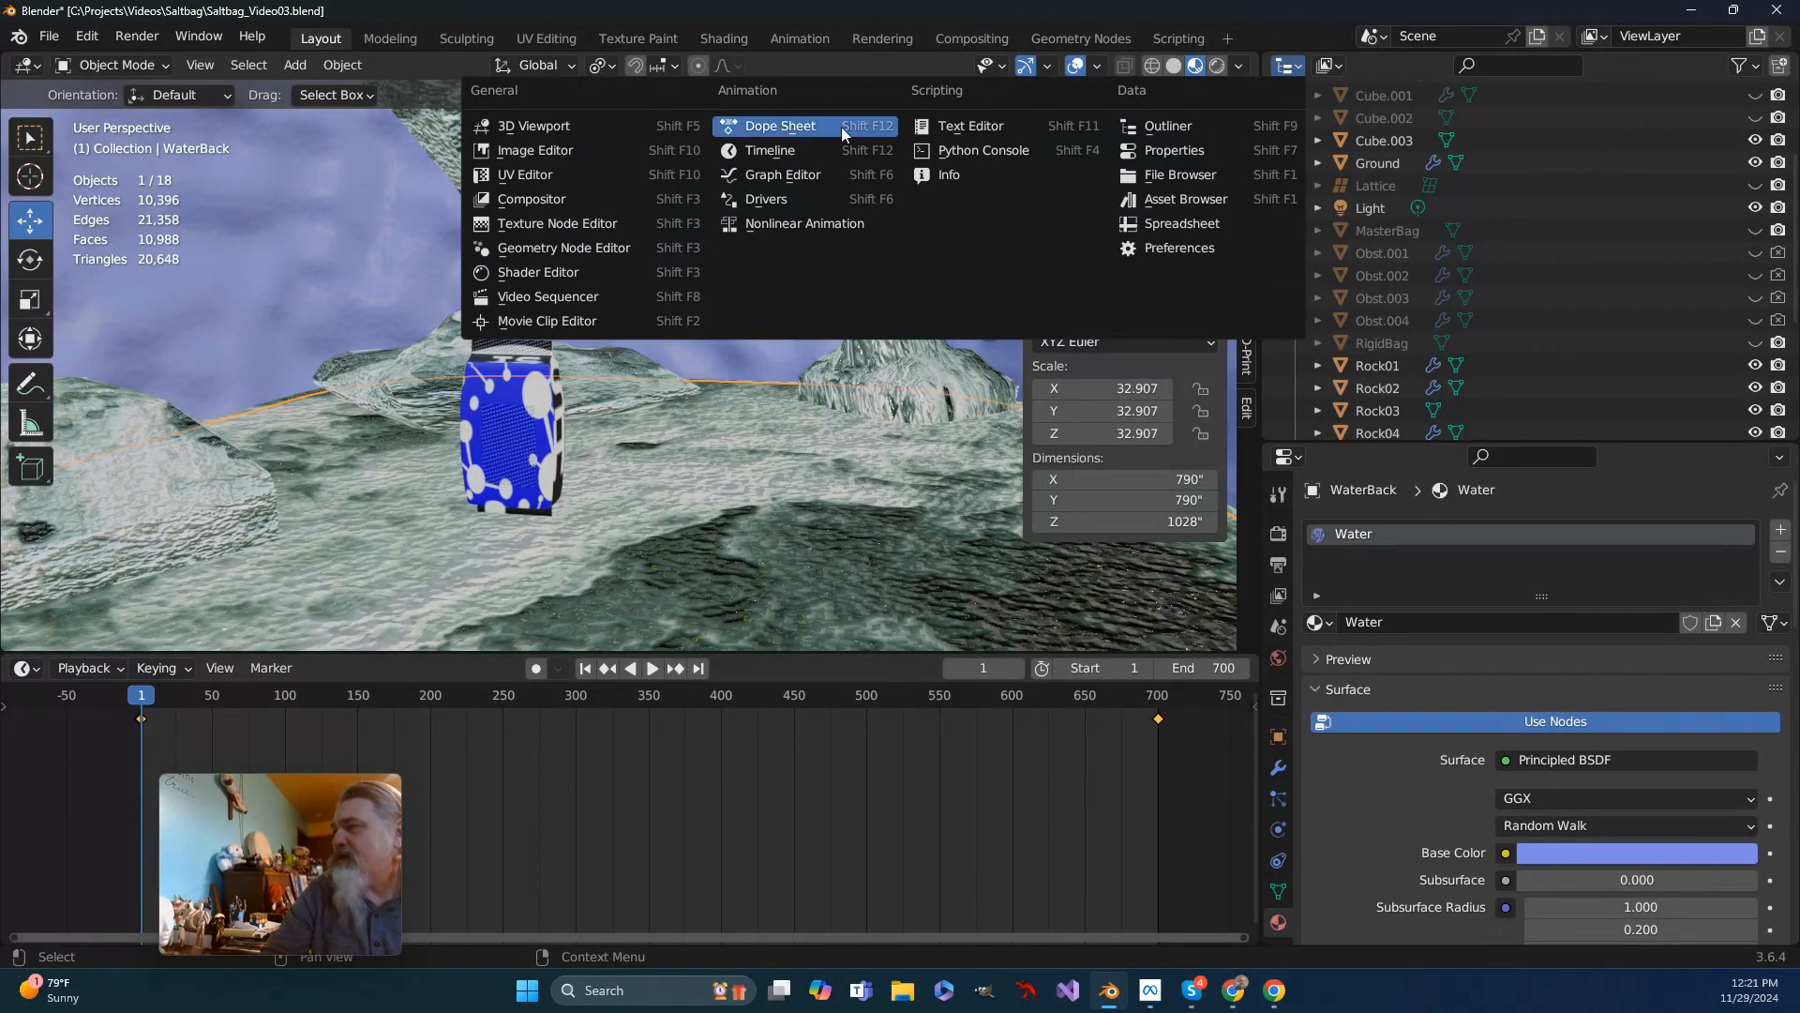
left_click(808, 158)
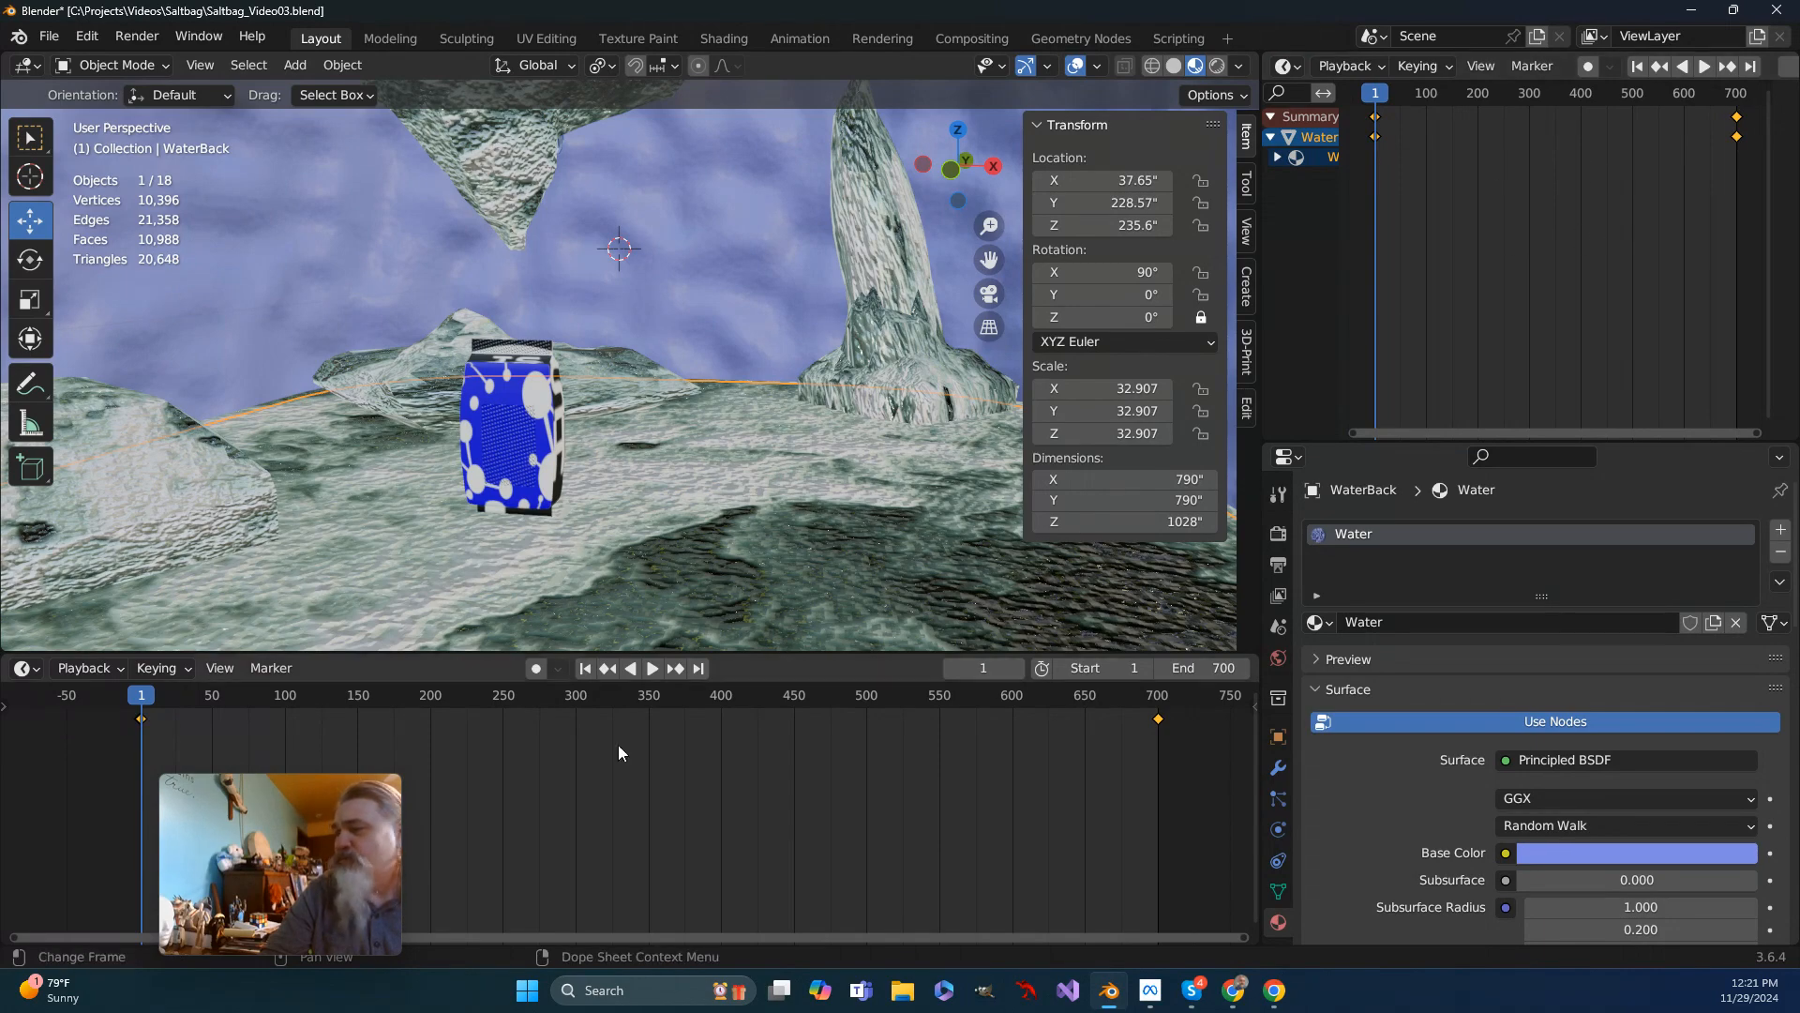
left_click(36, 670)
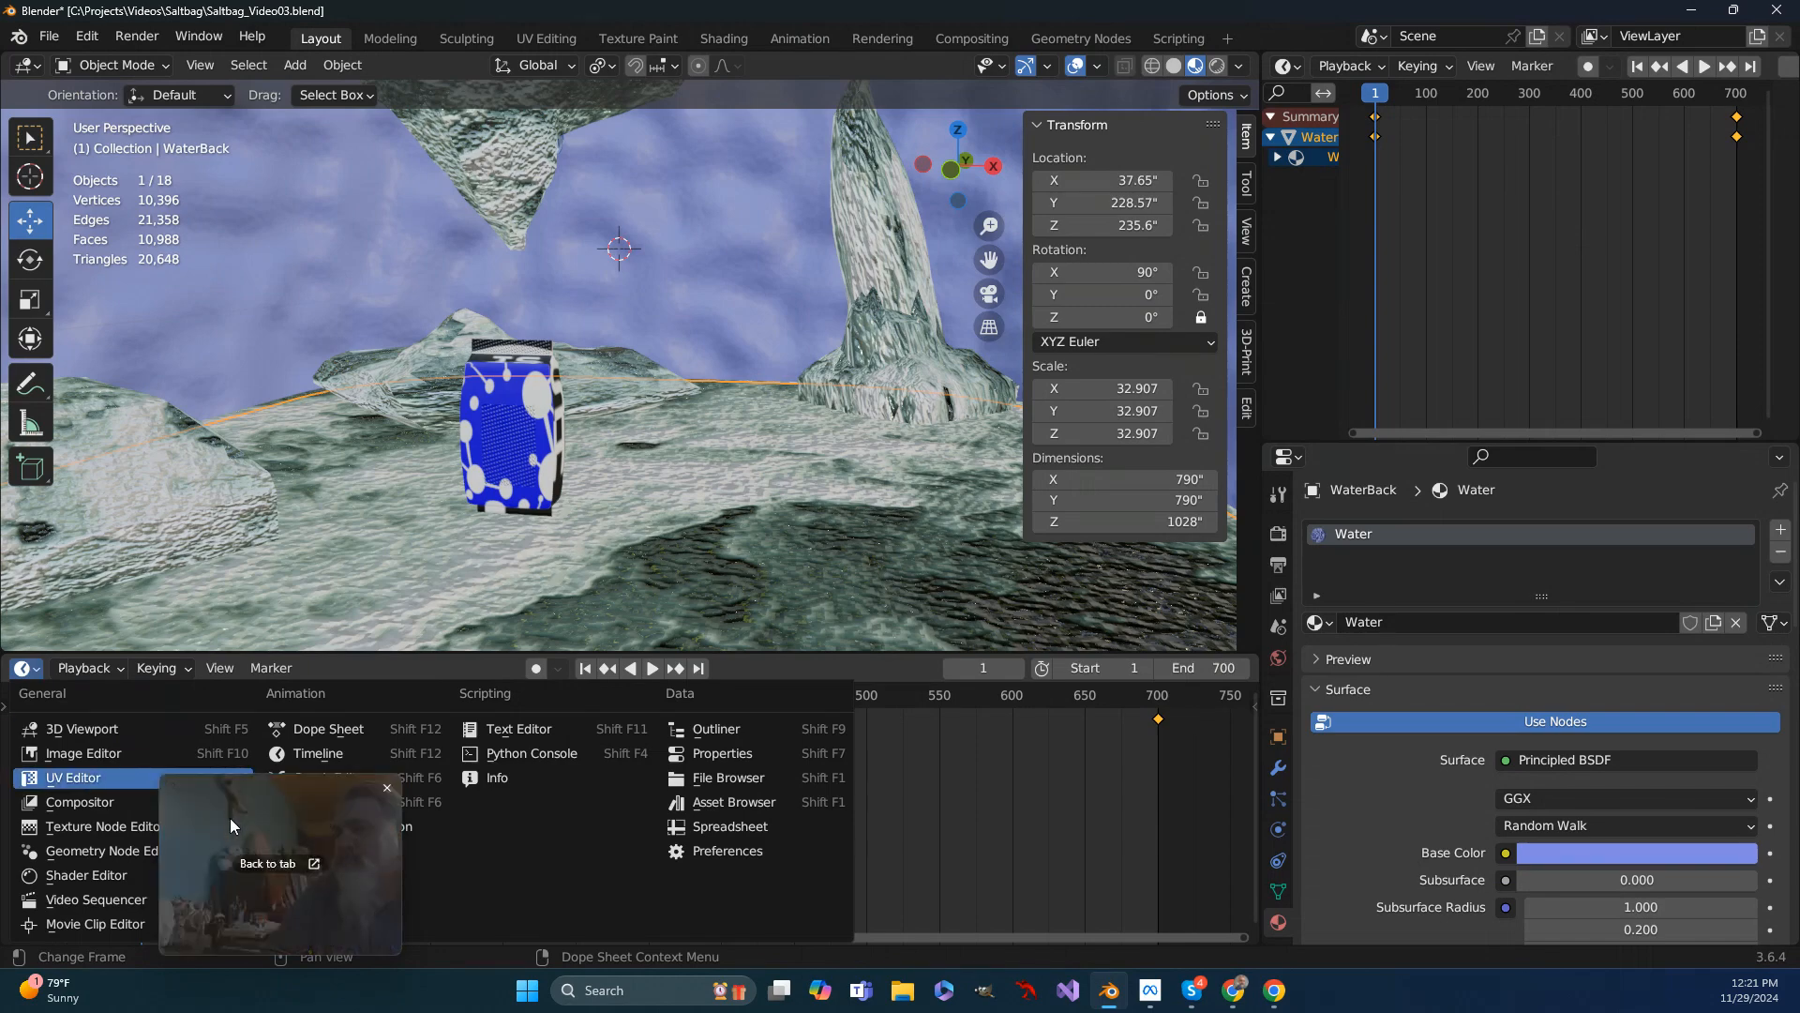
left_click_drag(231, 824, 878, 818)
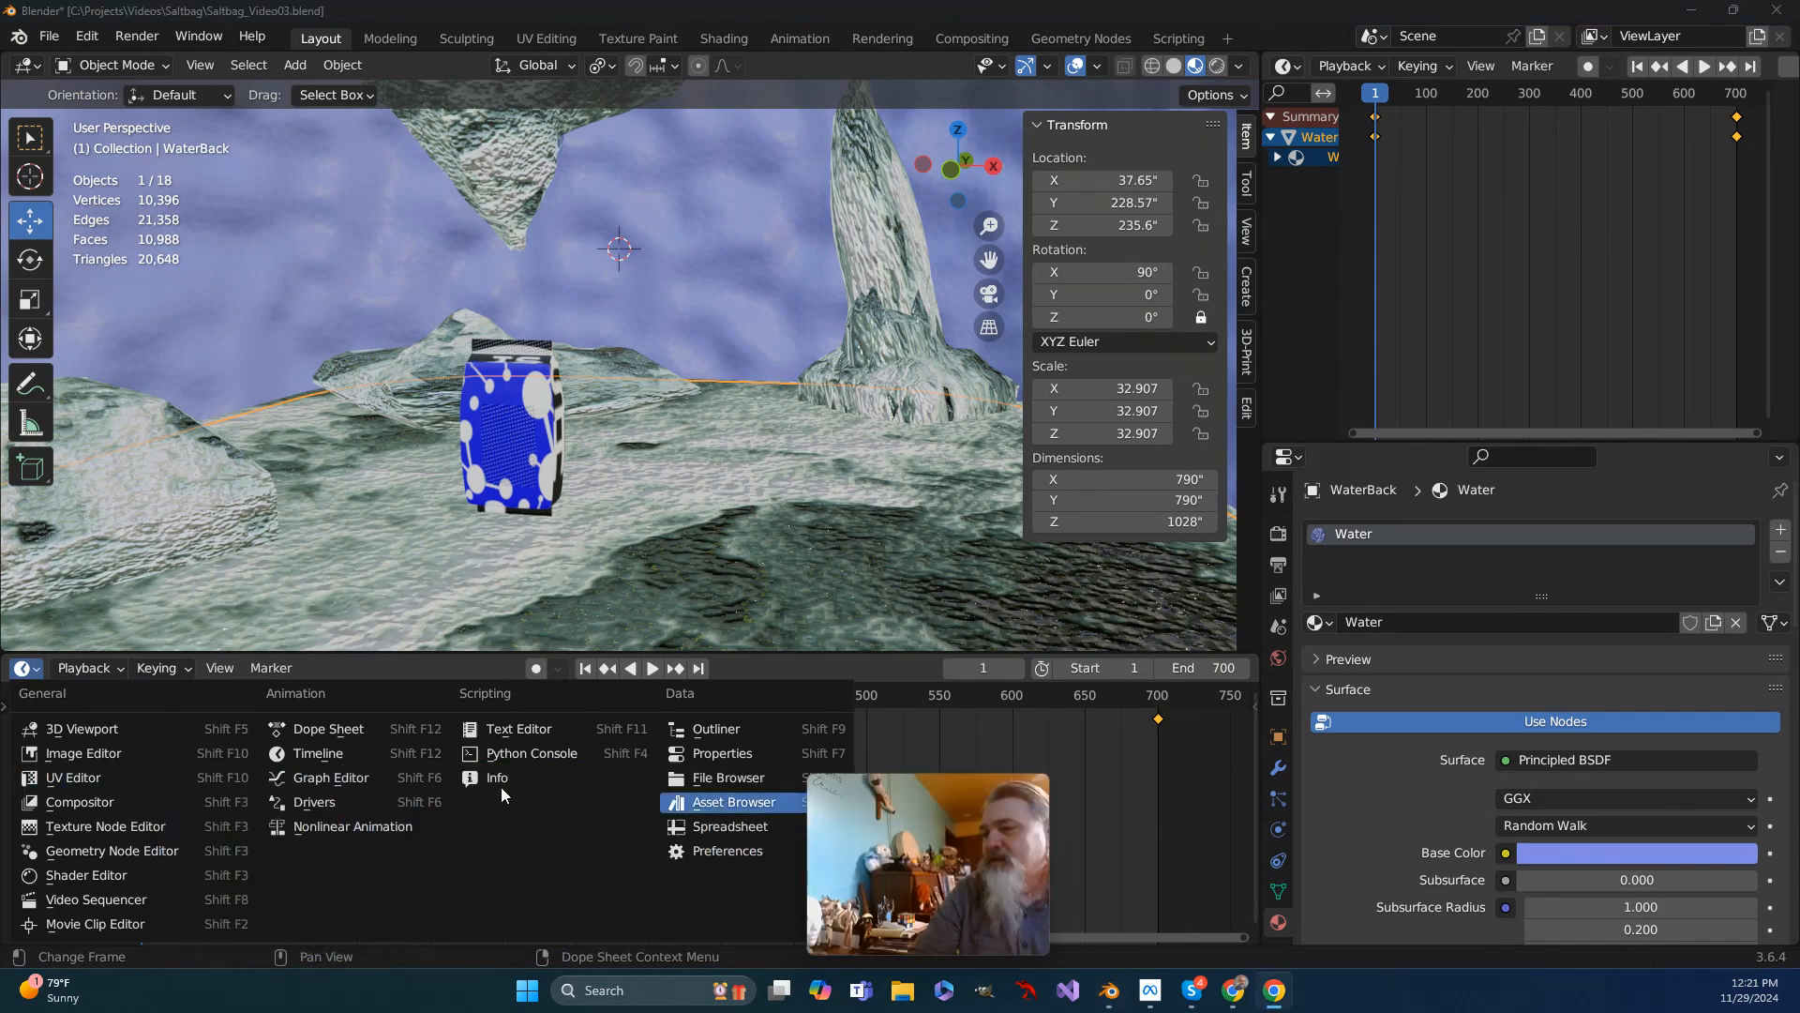
left_click(323, 780)
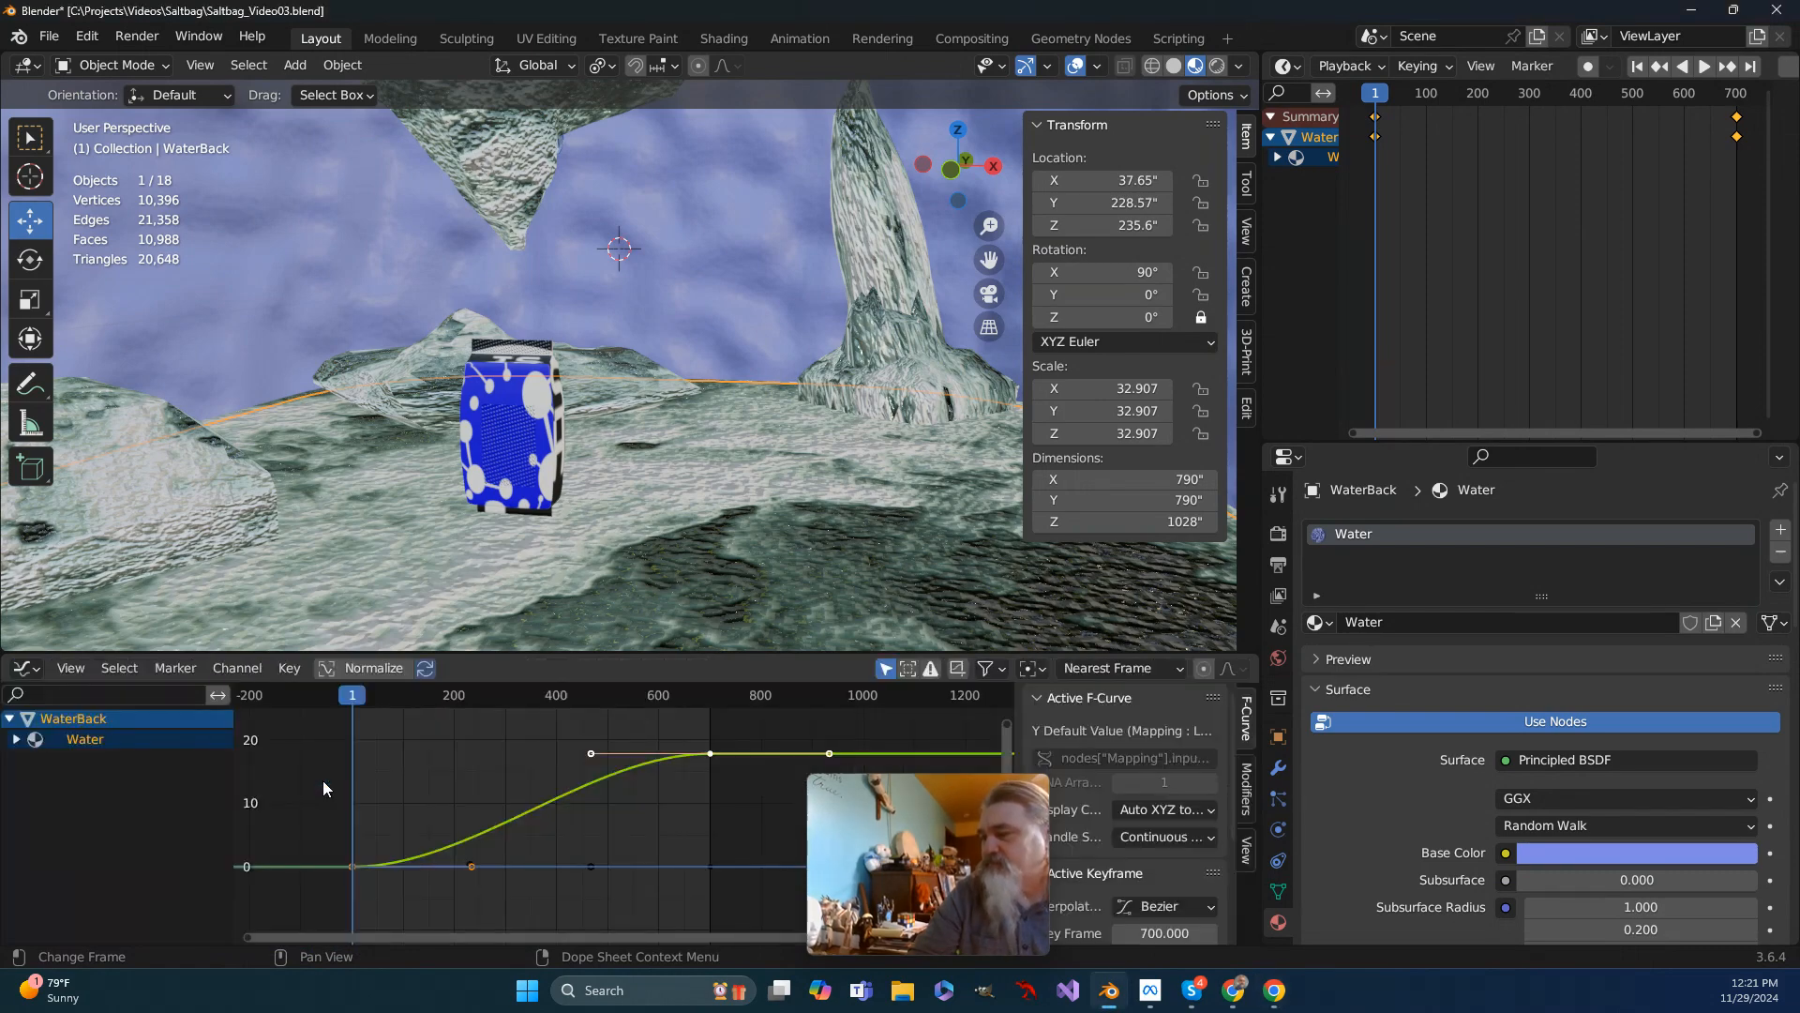
Step: Enlarge the Graph Editor area and set the interpolation of the frame 700 keyframe to Linear
left_click_drag(840, 800, 767, 801)
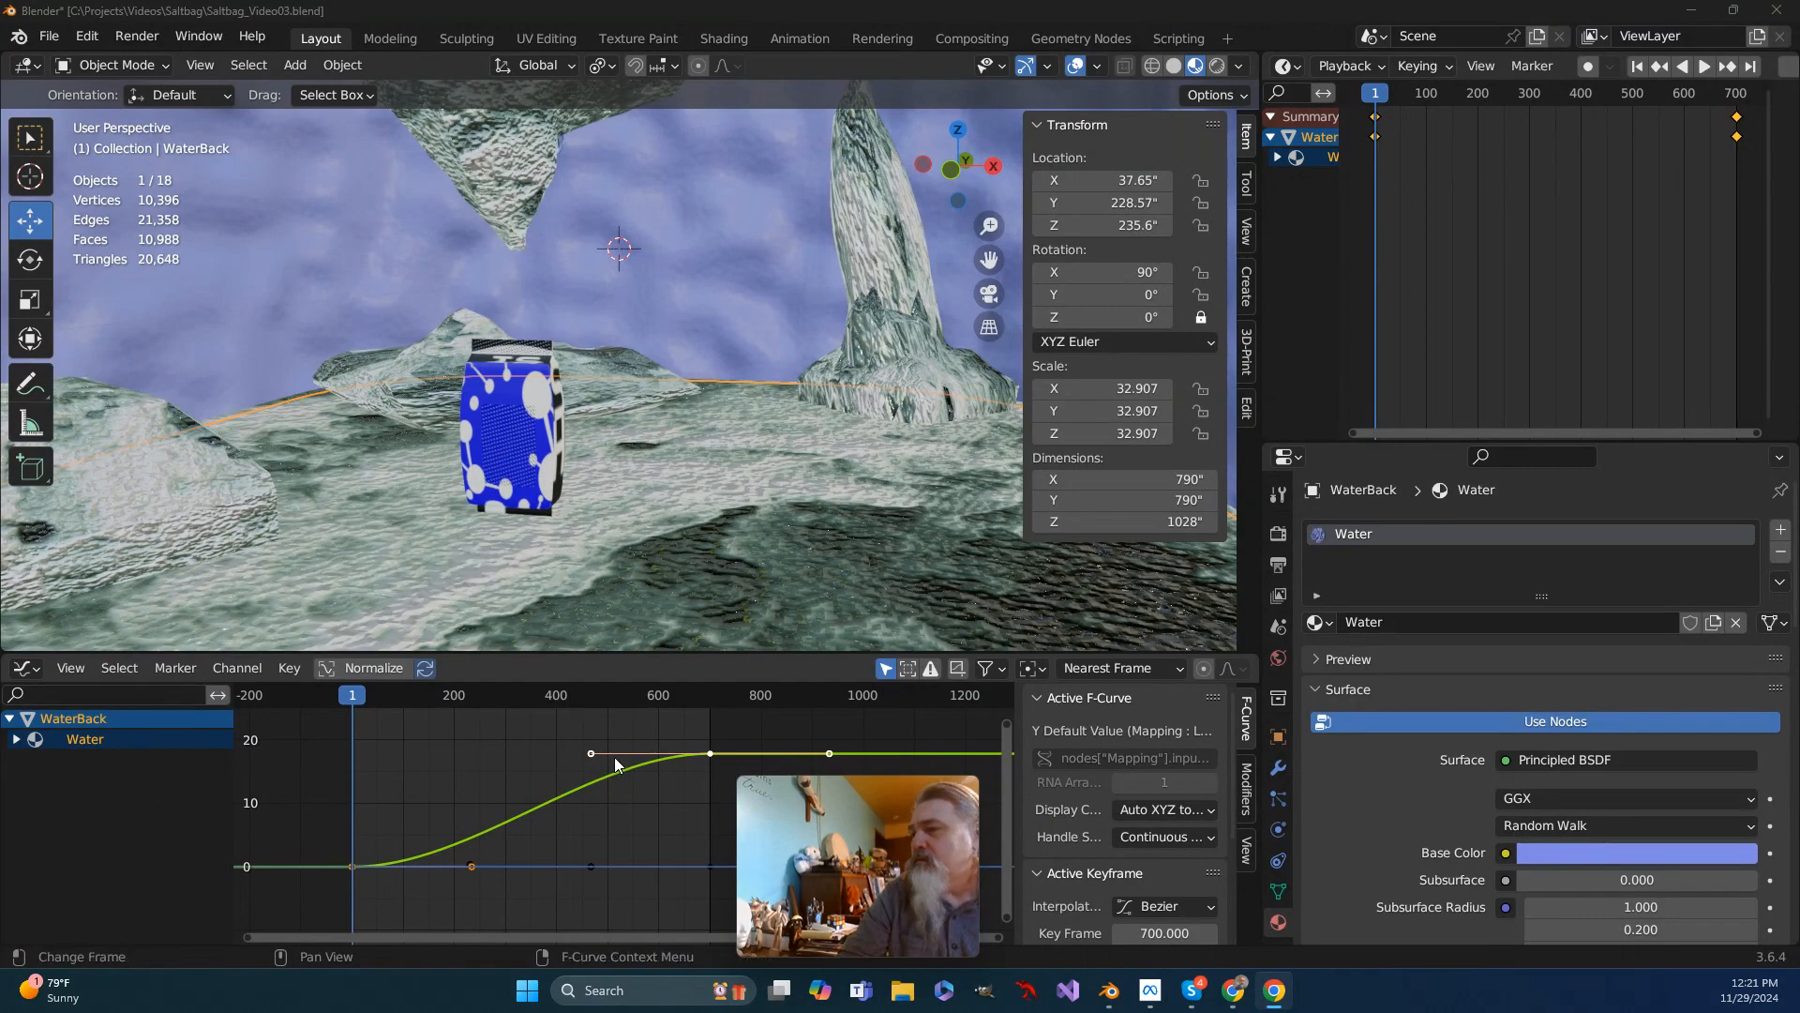
left_click_drag(1134, 652, 1122, 500)
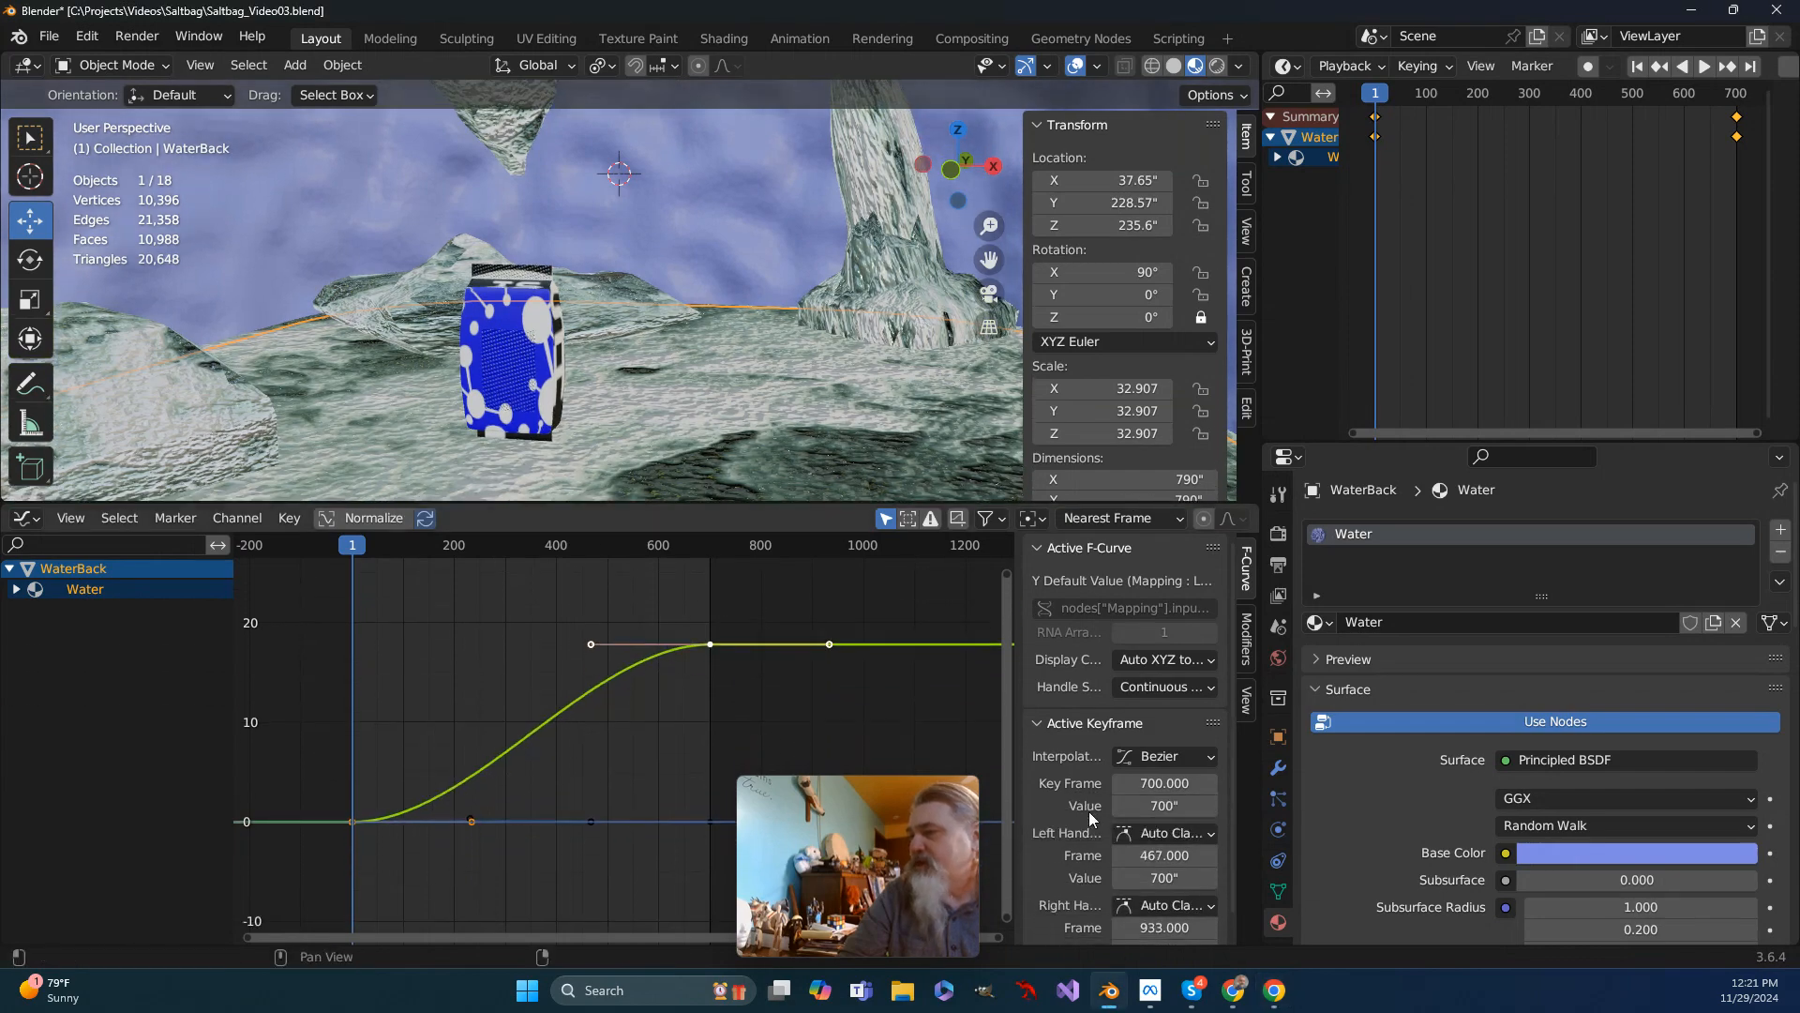
left_click(1161, 757)
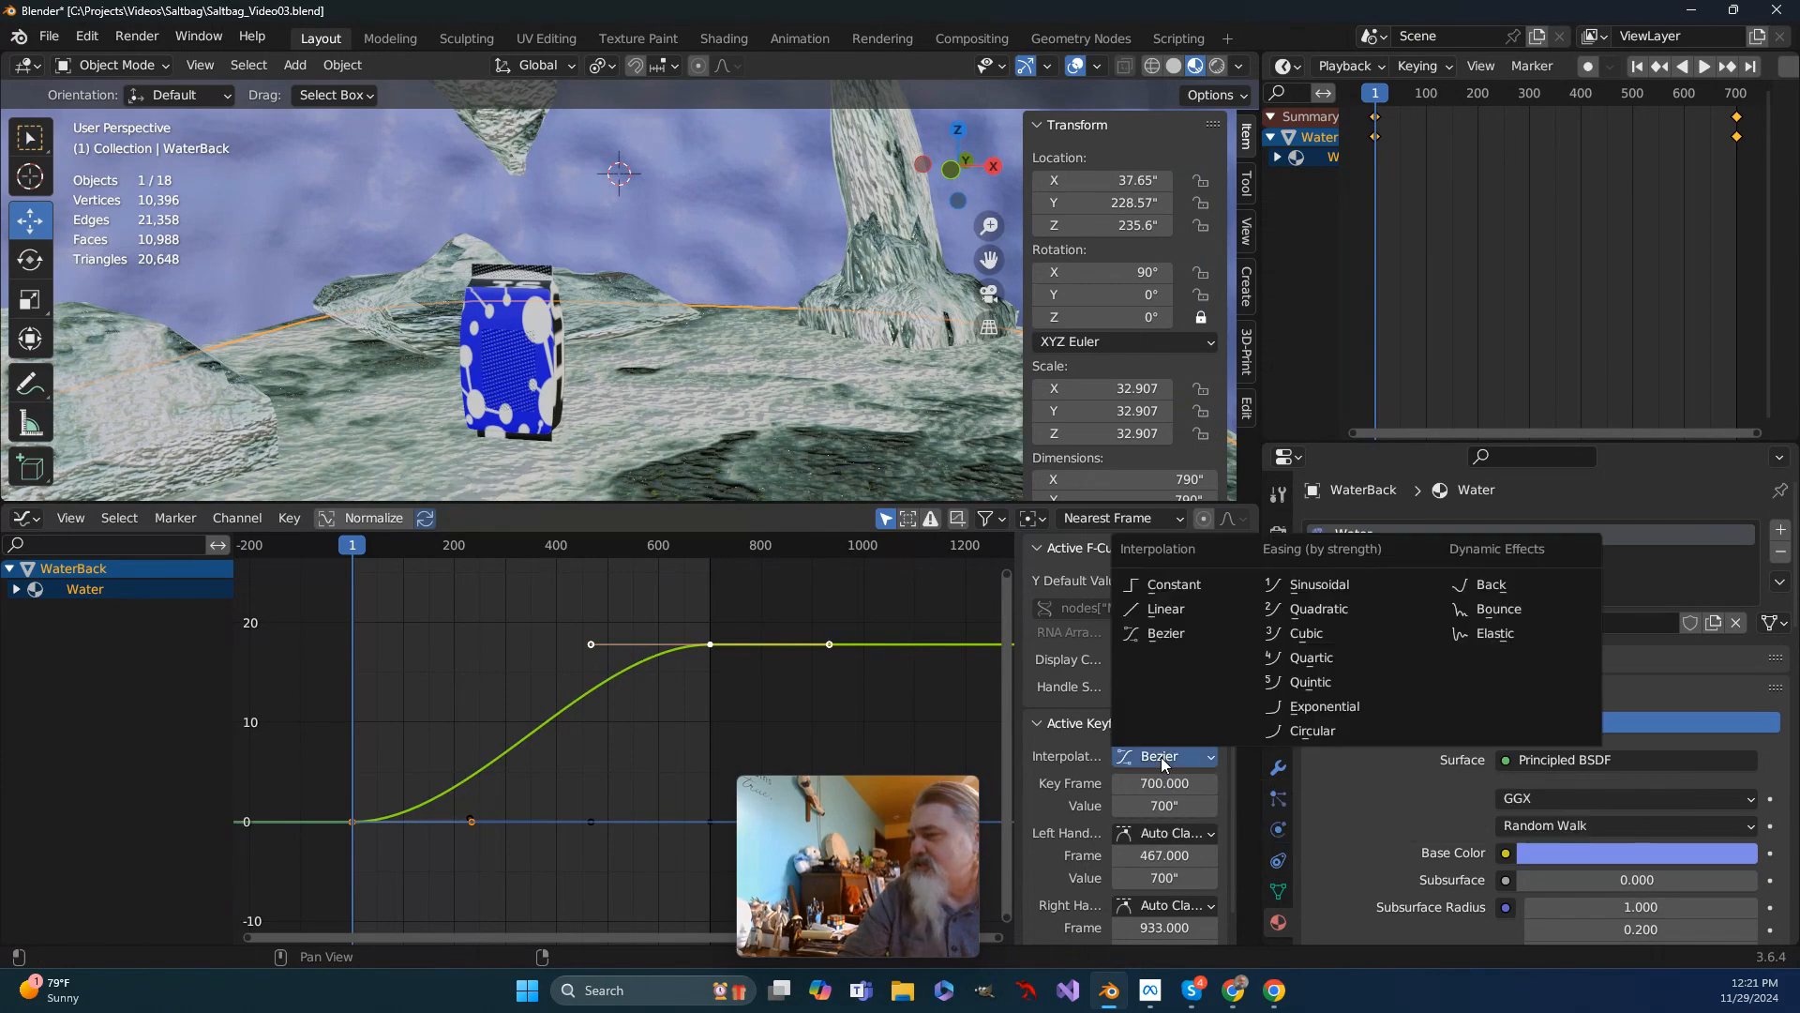
left_click(1163, 610)
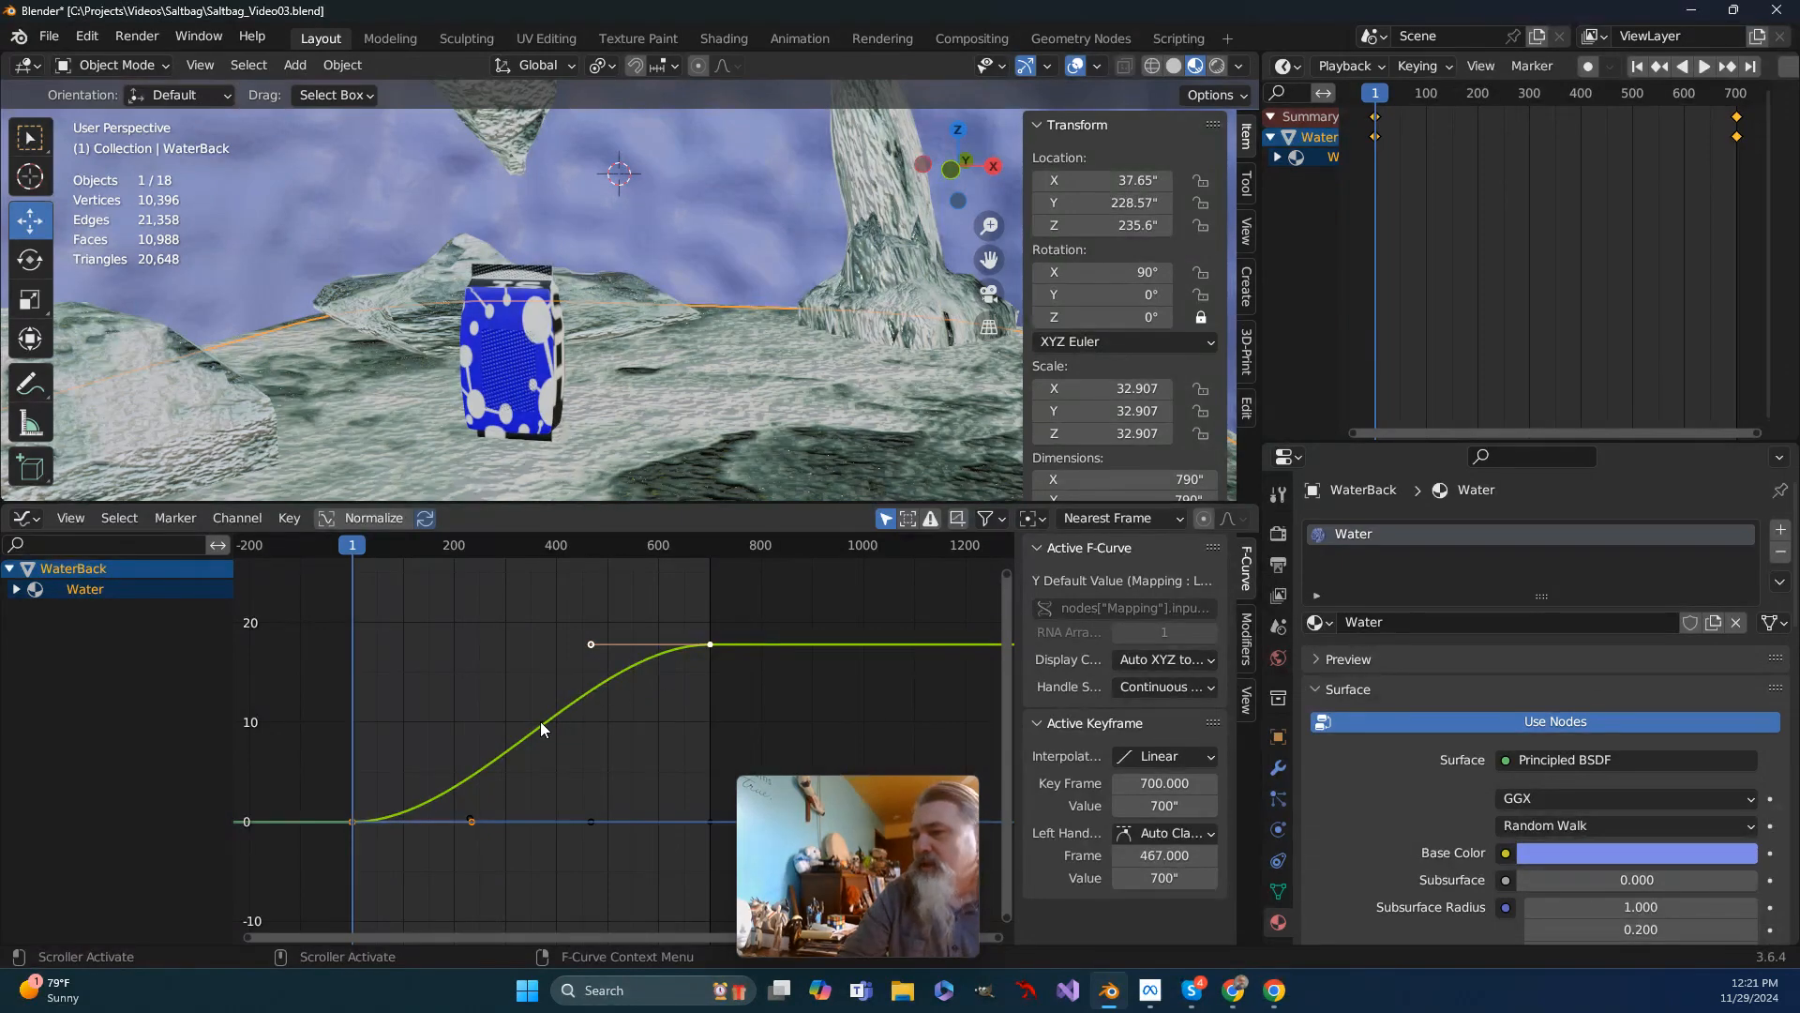
Step: Straighten the curve between frames 1 and 700 by moving its handles, the end keyframe's left one to about frame 467 and 474°, and play the animation
scroll(418, 795, "up", 5)
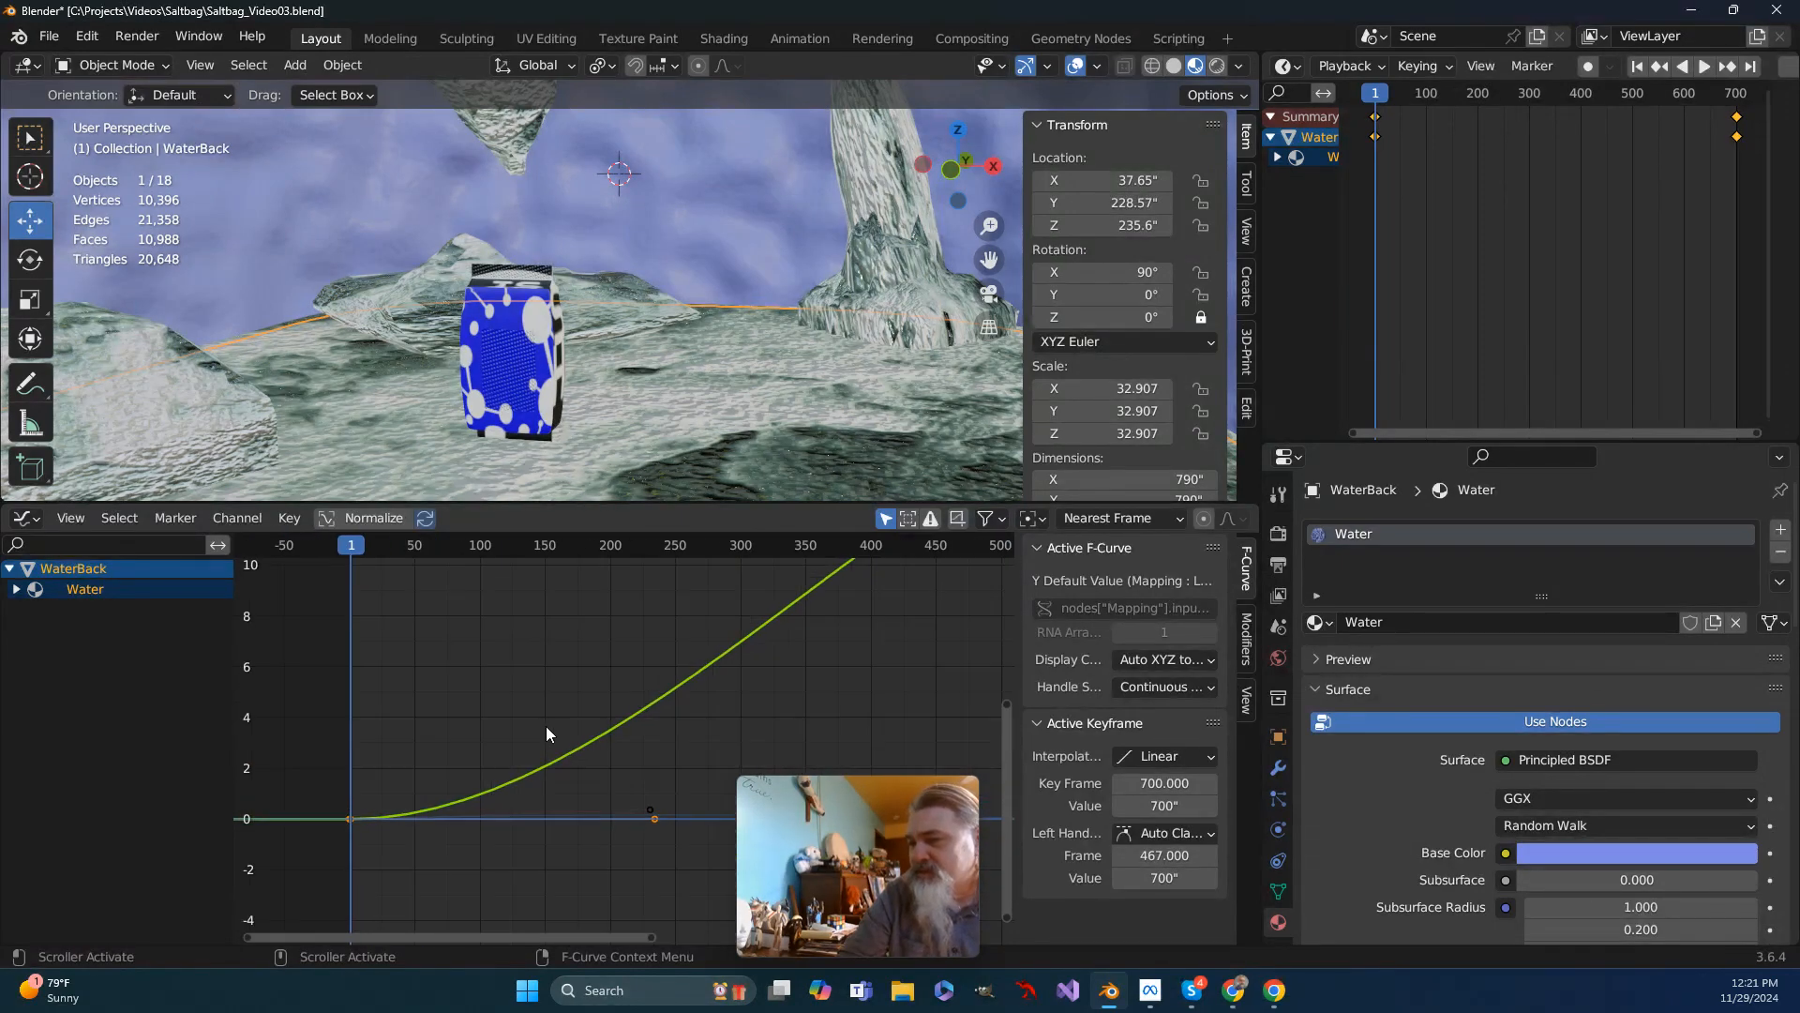
scroll(635, 718, "up", 2)
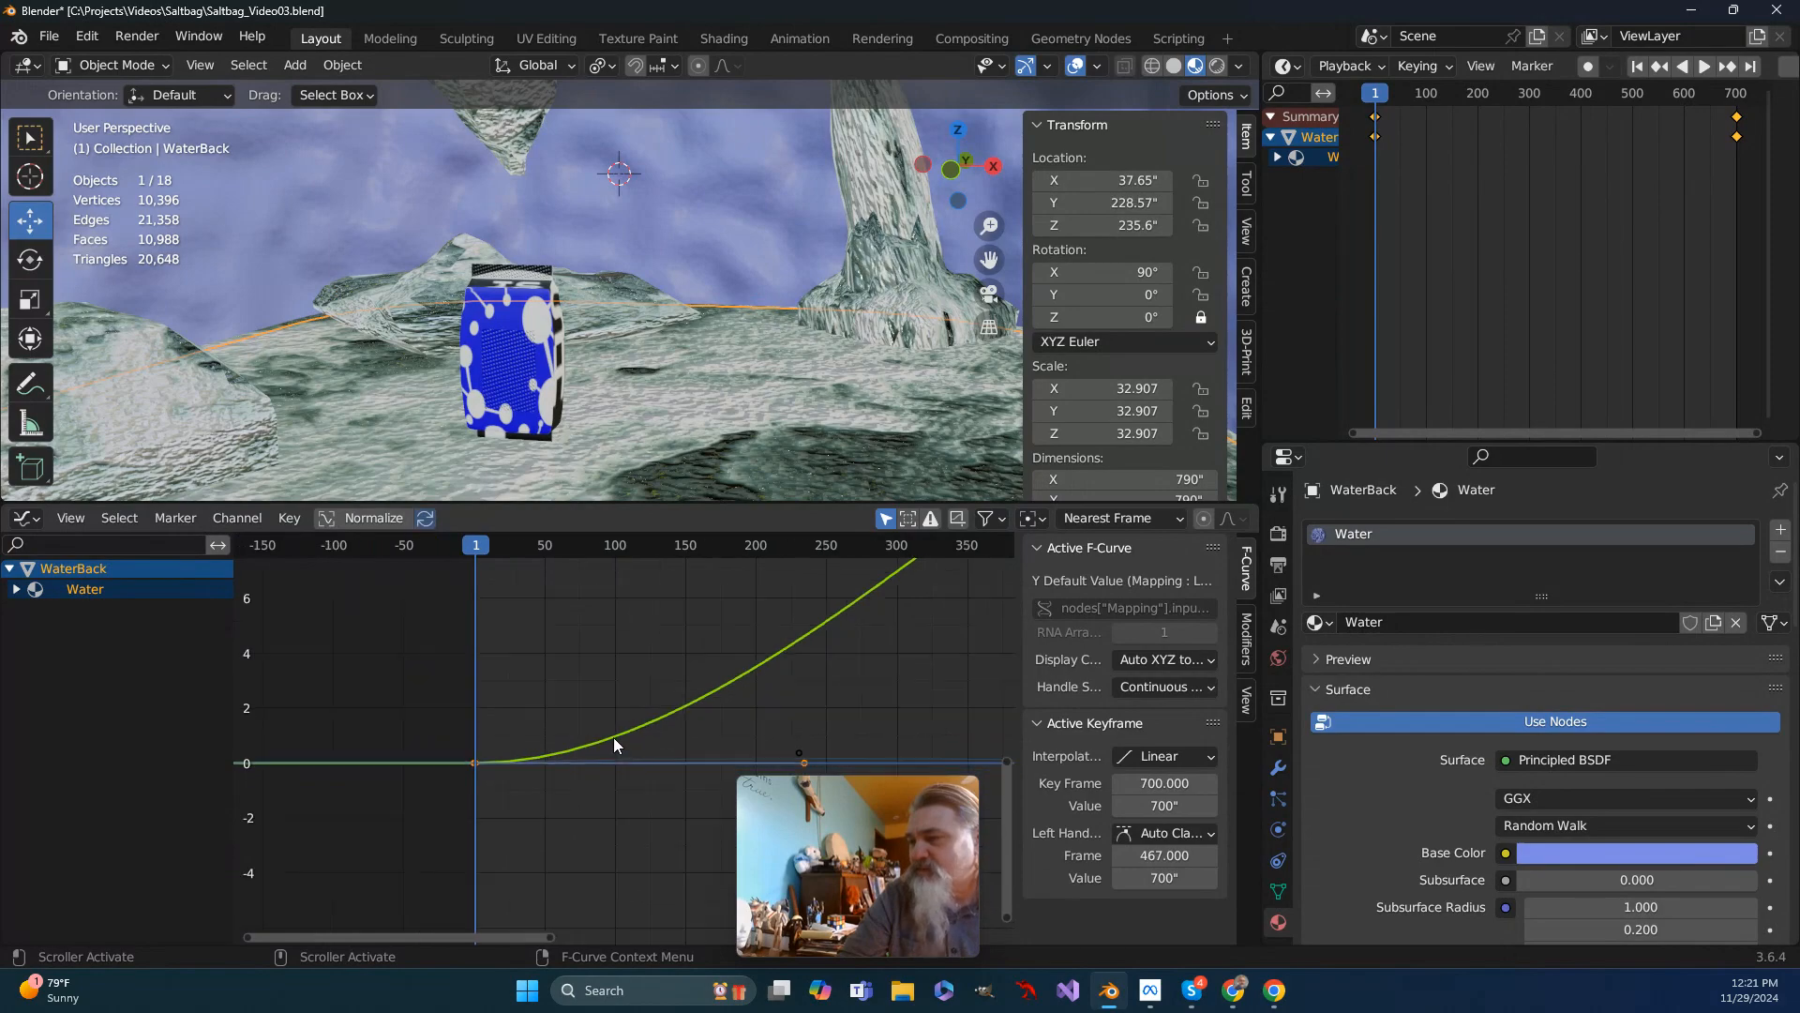
scroll(613, 737, "down", 7)
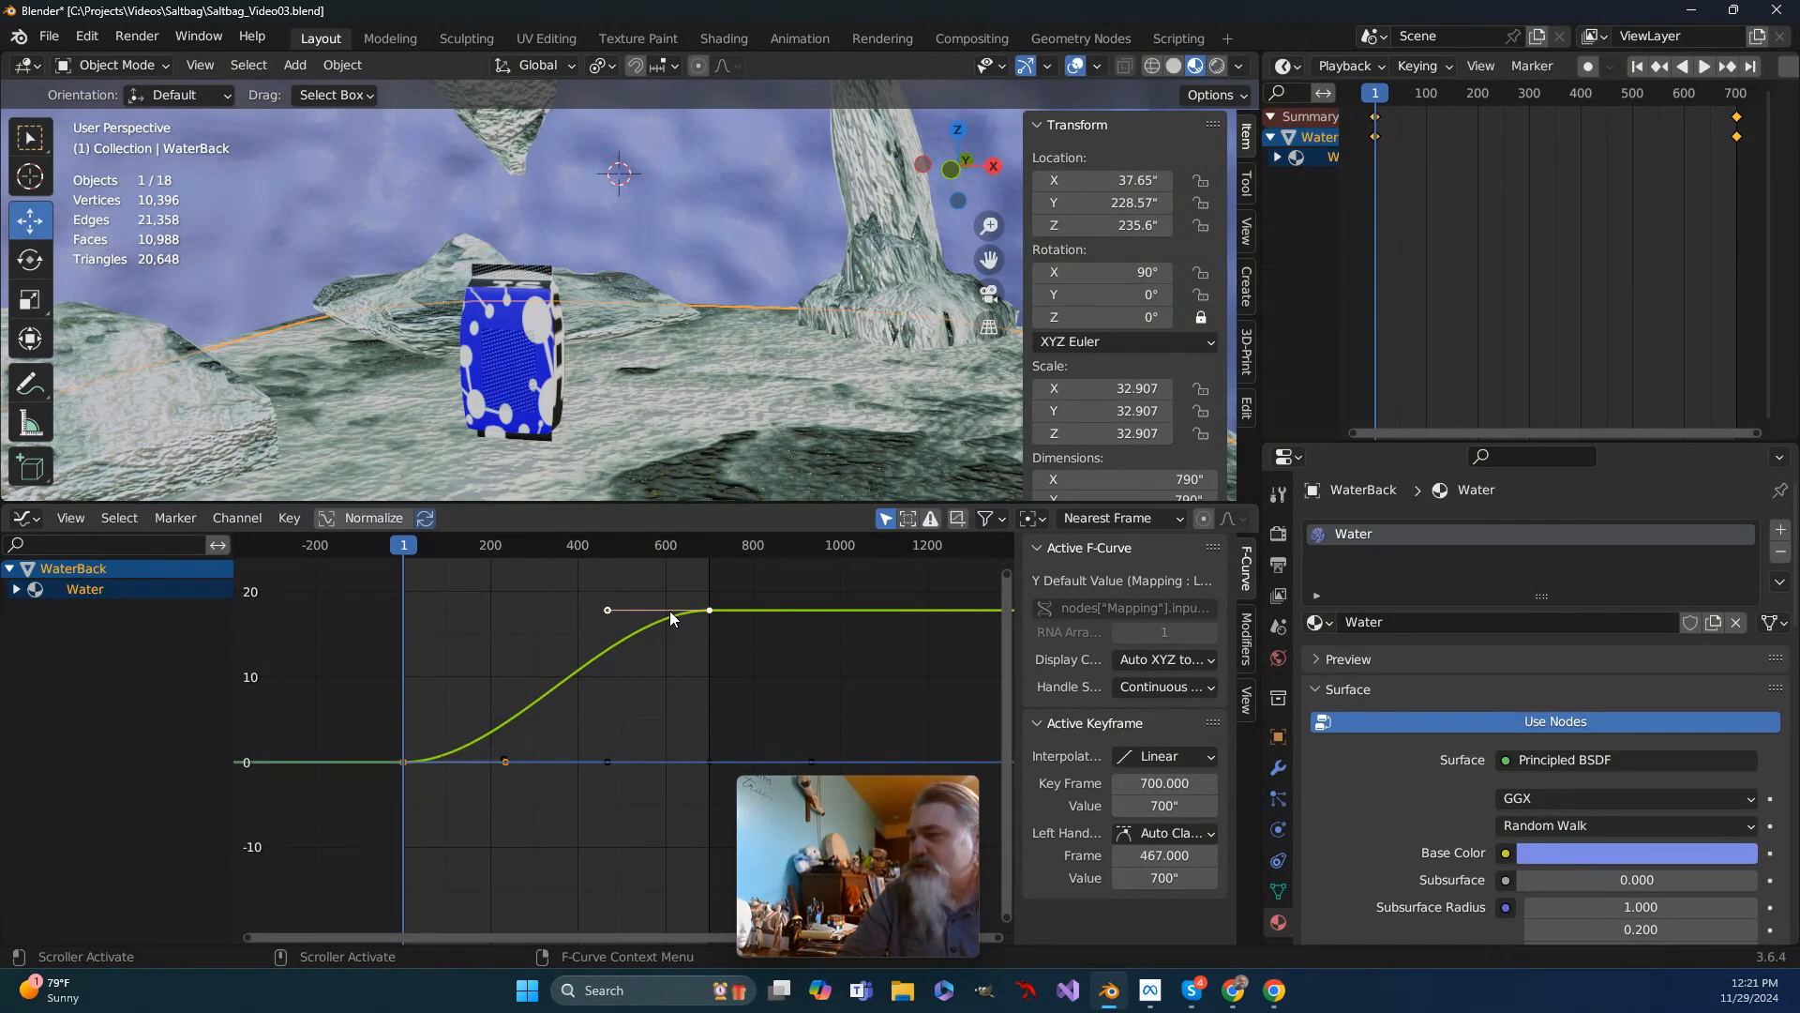
scroll(706, 616, "up", 6)
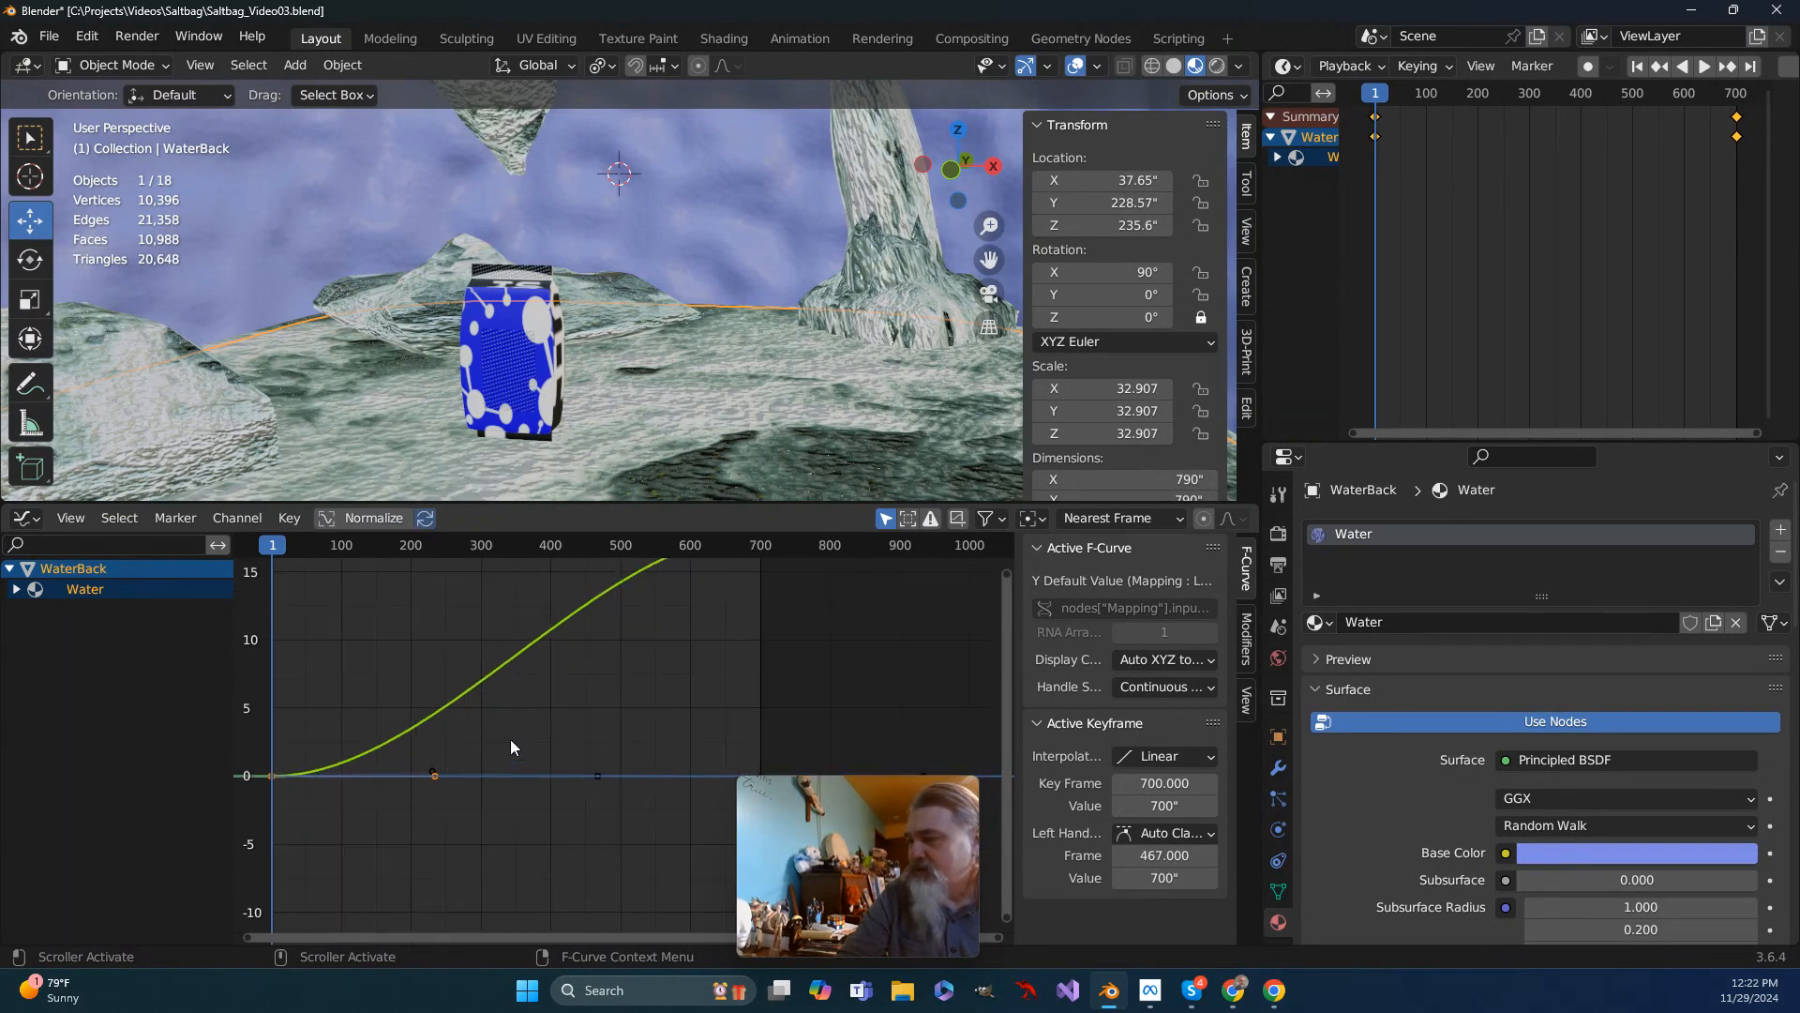
middle_click_drag(740, 711, 710, 628)
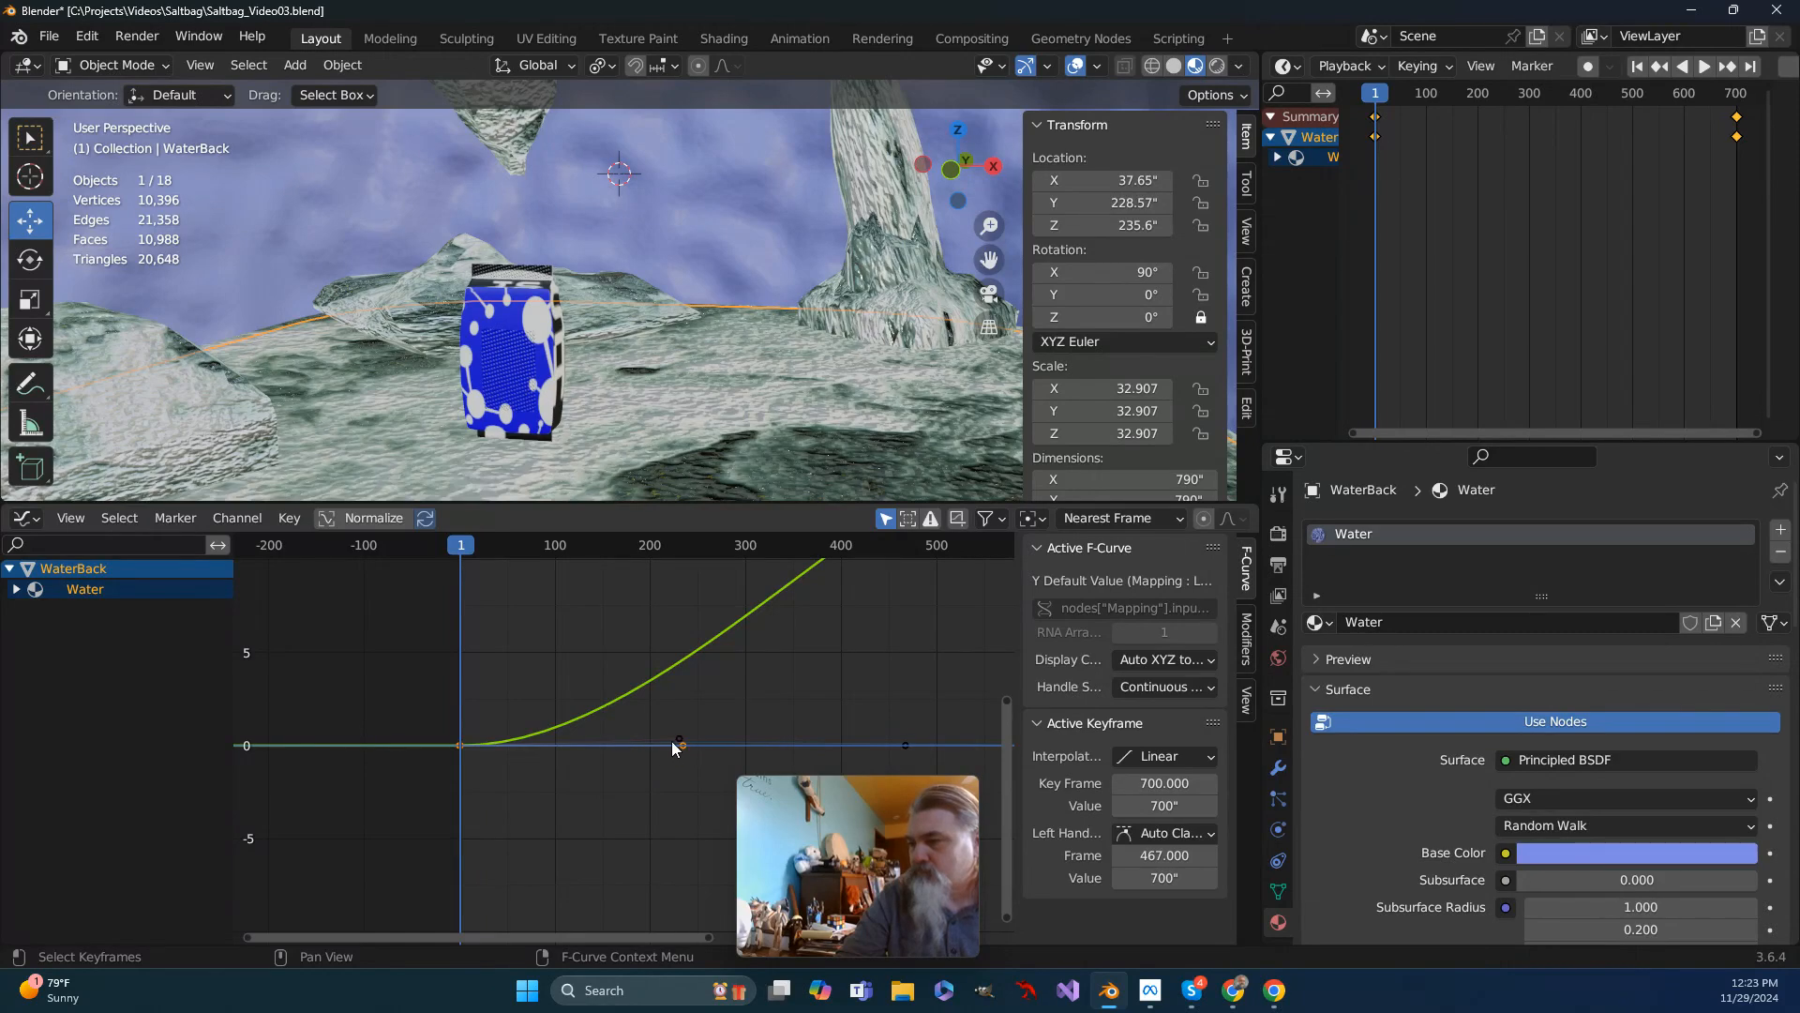
left_click_drag(460, 746, 428, 657)
middle_click_drag(566, 728, 241, 885)
middle_click_drag(501, 779, 744, 686)
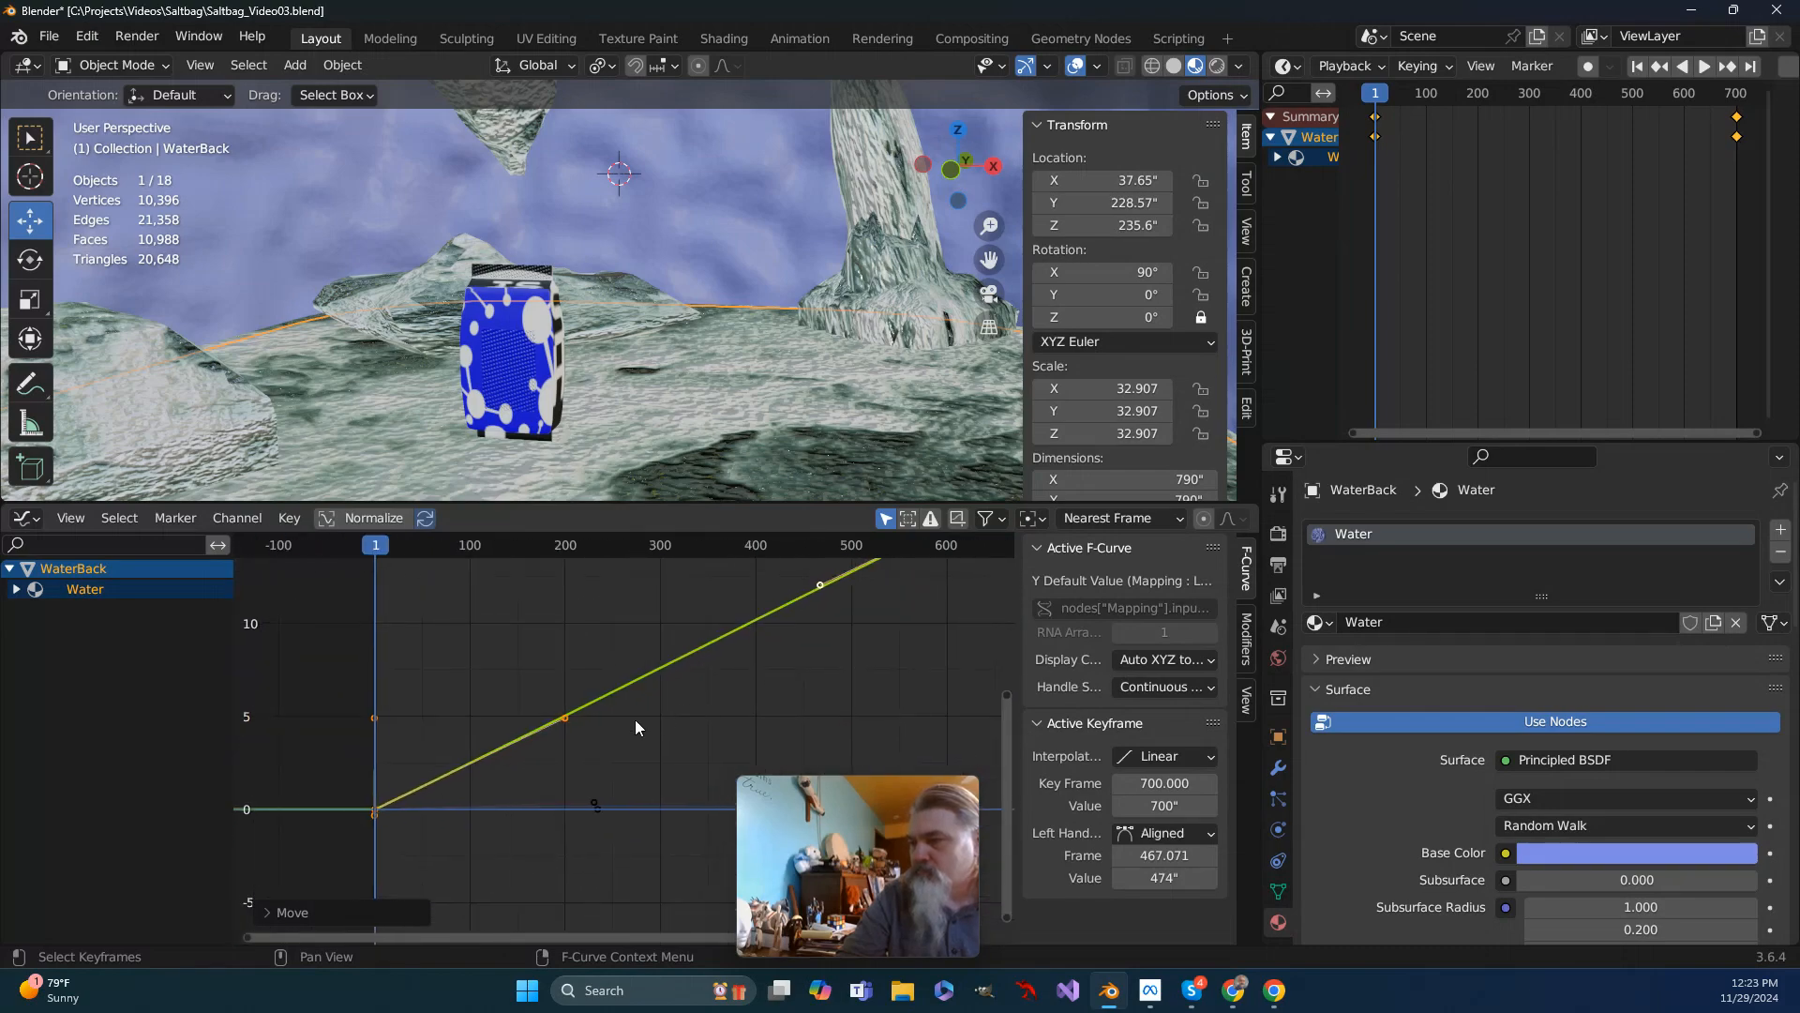
key("Home")
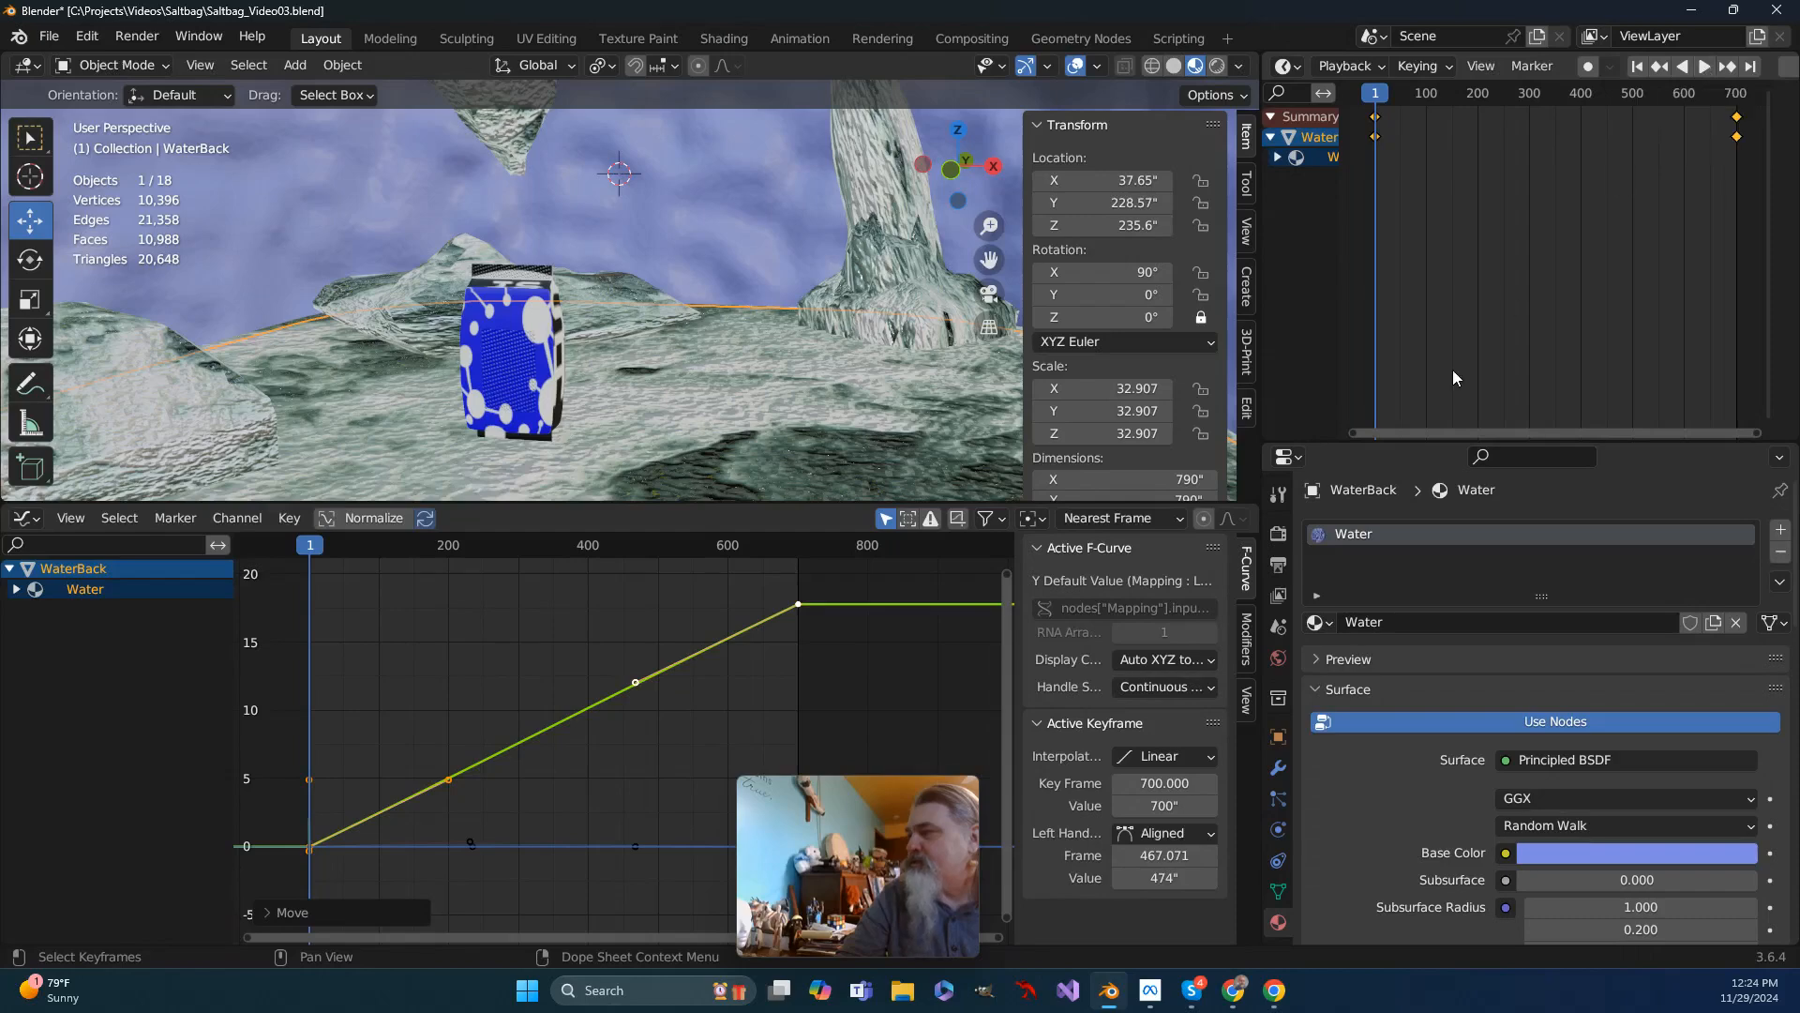
left_click(1705, 70)
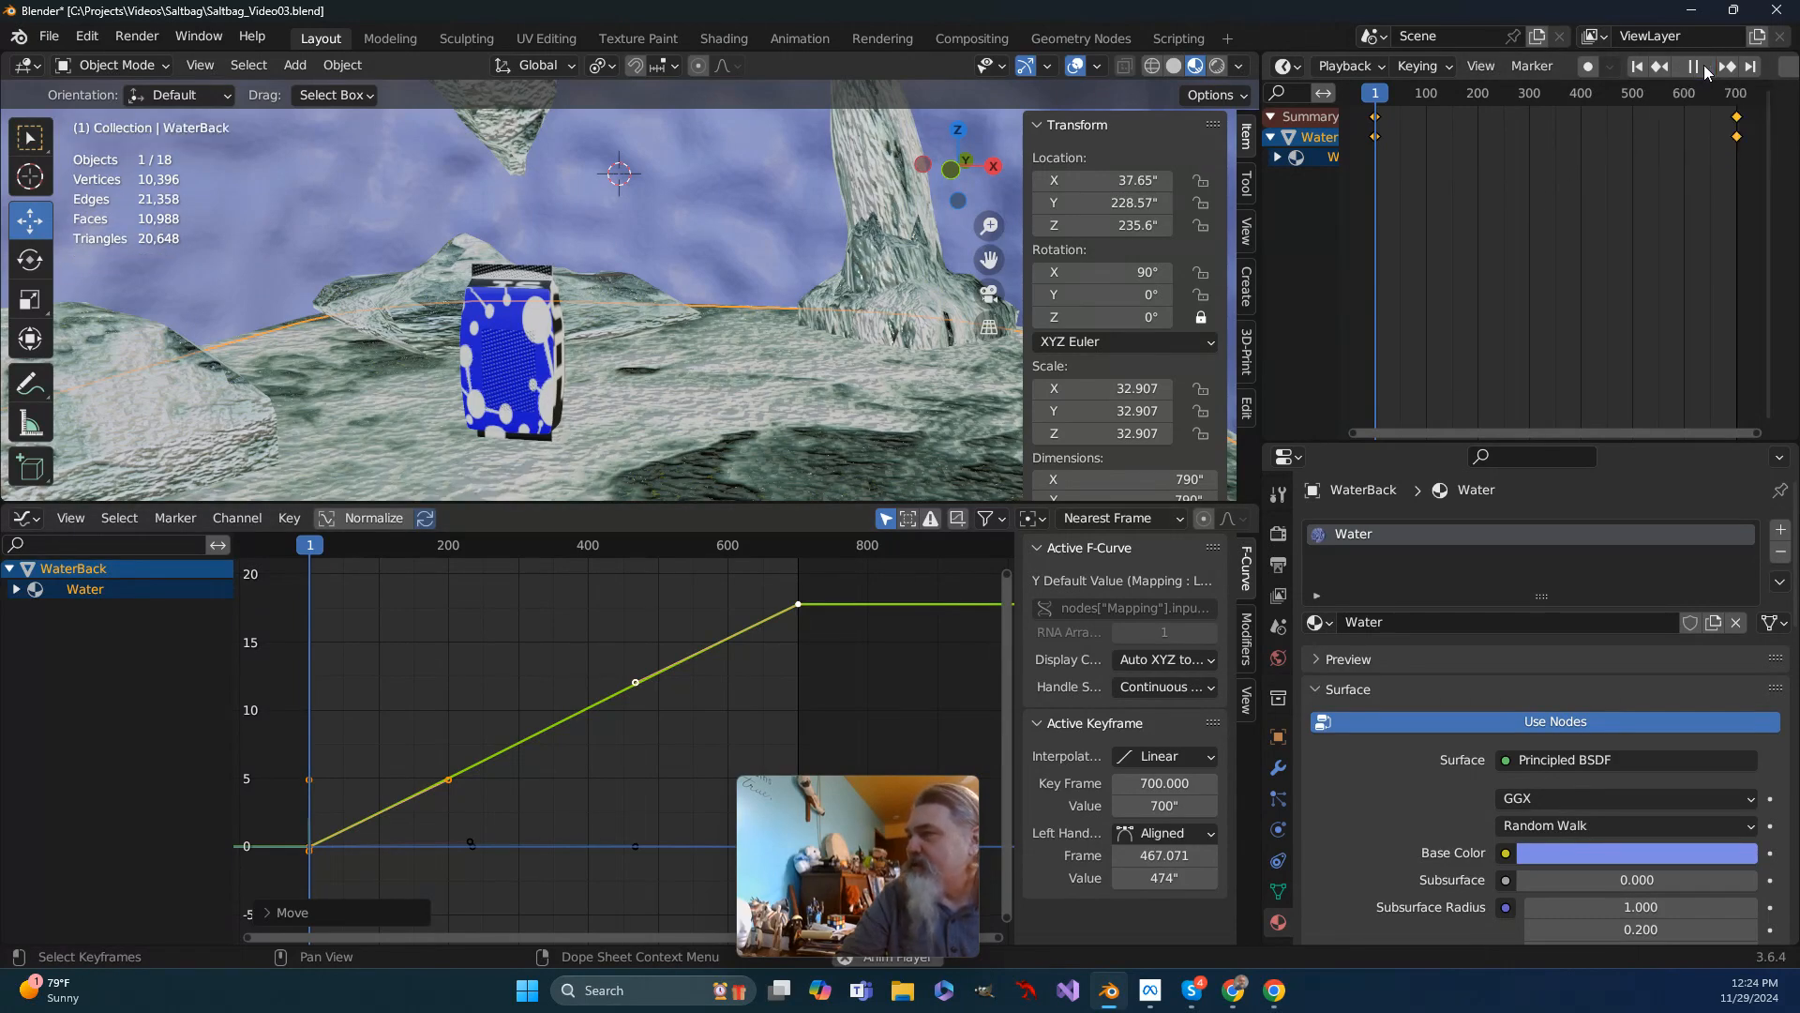